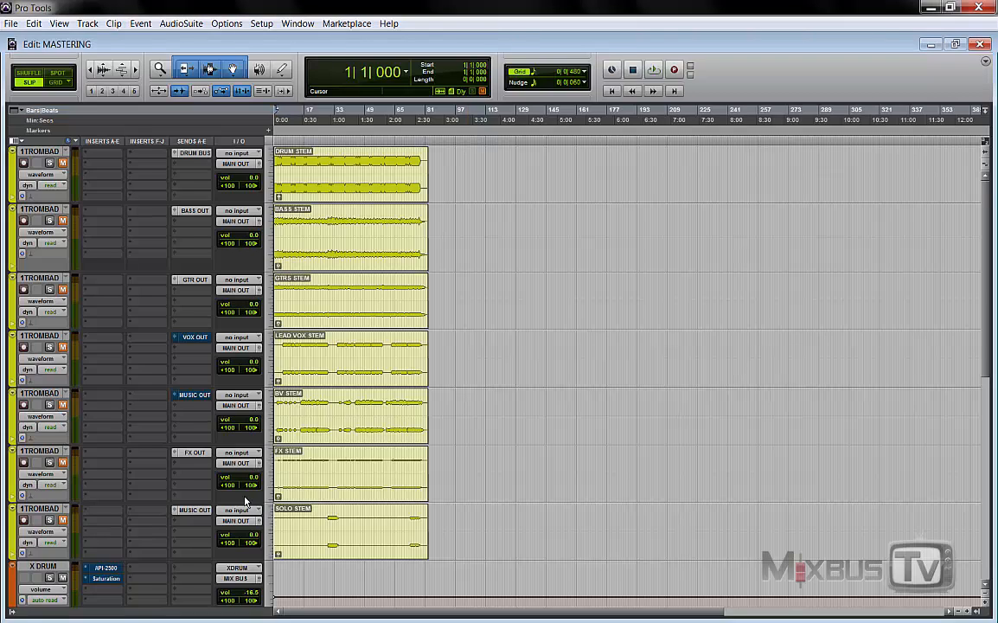
- Play the opening of the song once with the mastering inserts bypassed and once with them active
key(space)
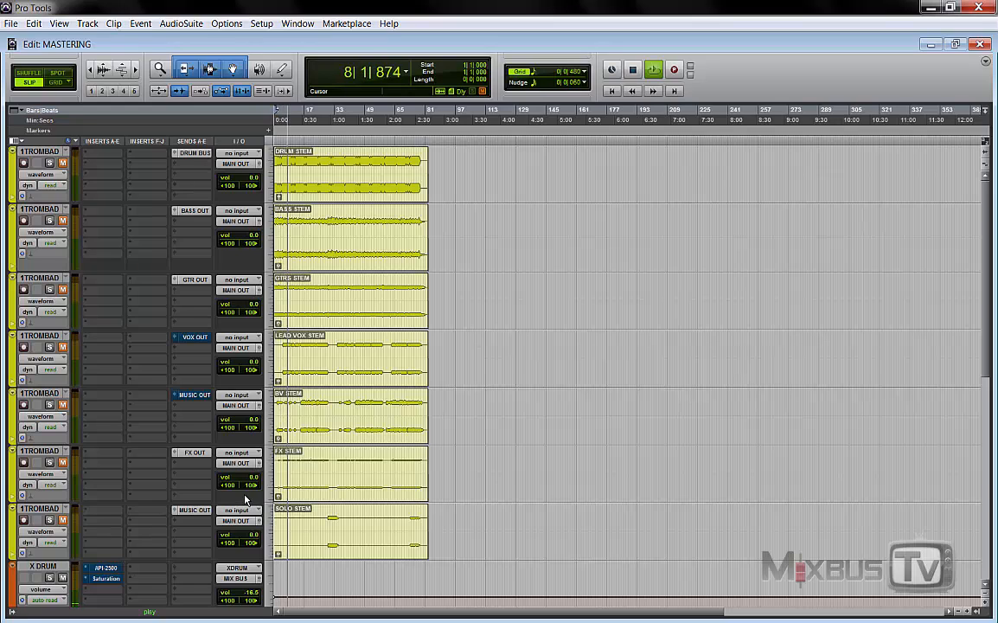
key(space)
scroll(239, 502, down, 2)
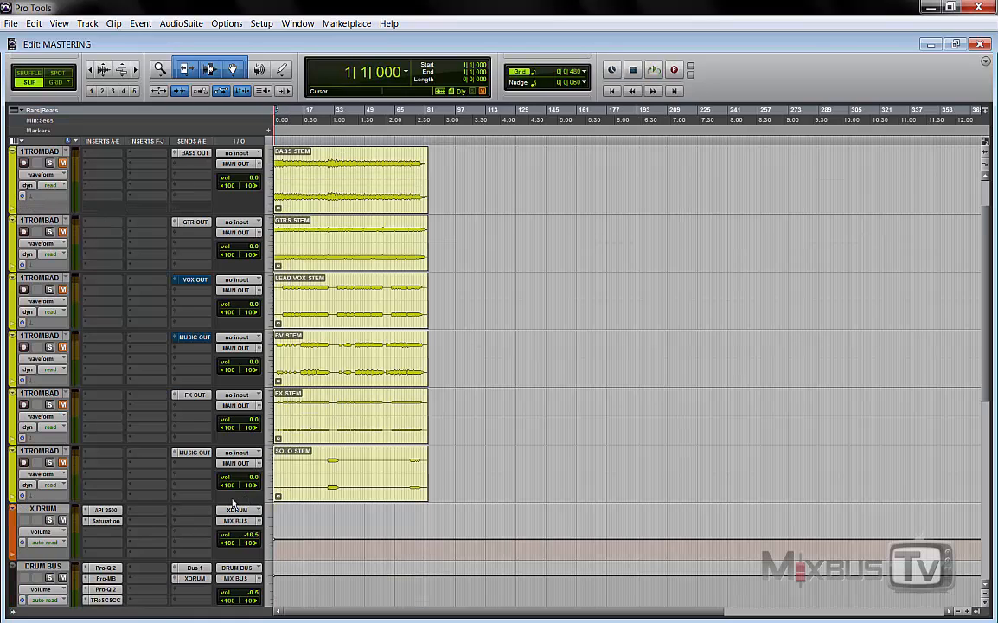
key(space)
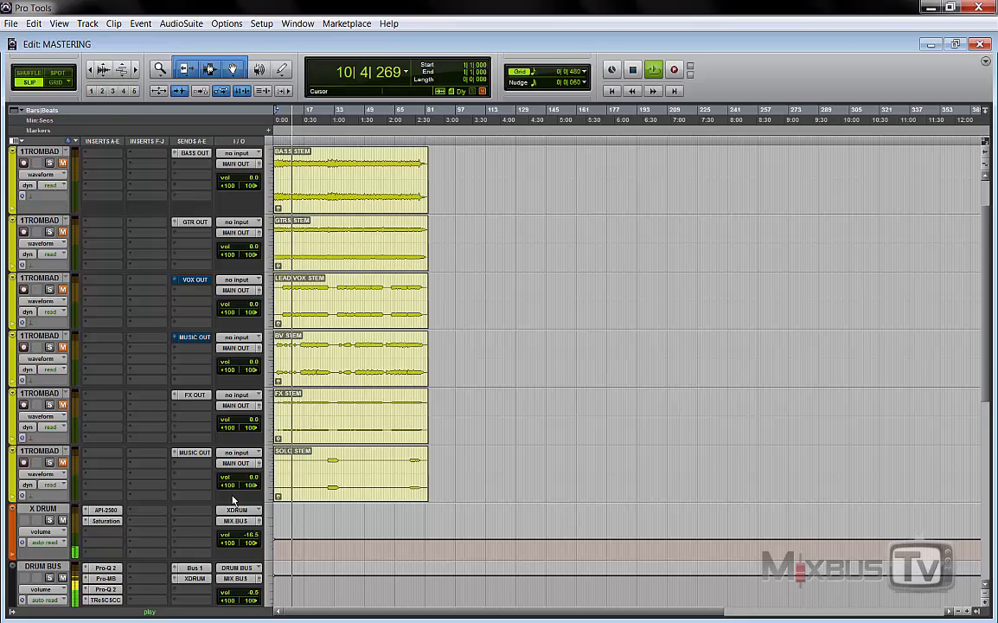
key(space)
scroll(468, 405, up, 2)
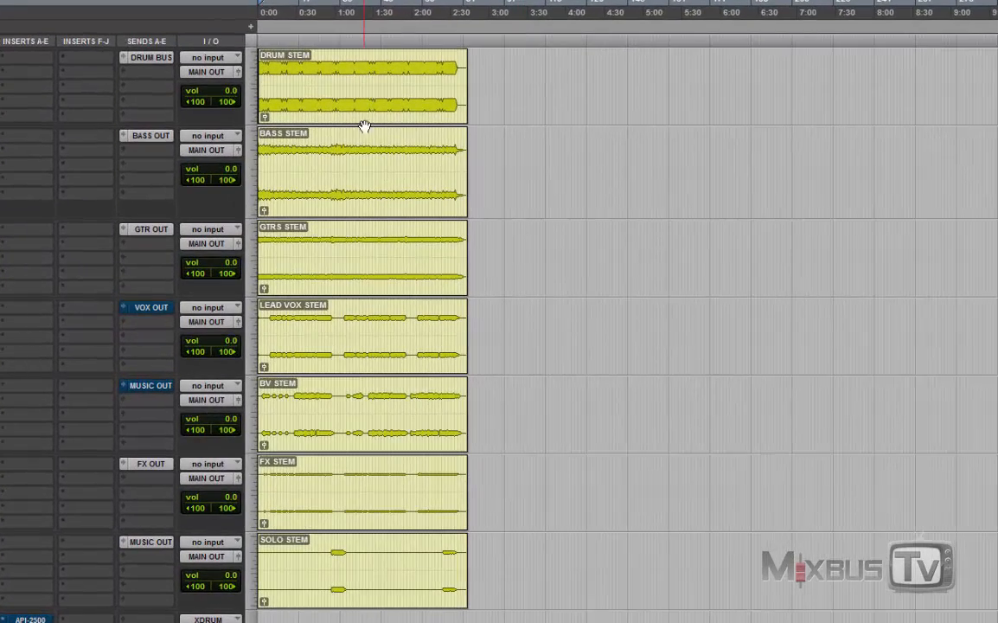
- Step through the drum, bass, guitar, lead vocal, backing vocal, FX and solo stem clips, and return to the session start
click(355, 121)
click(340, 200)
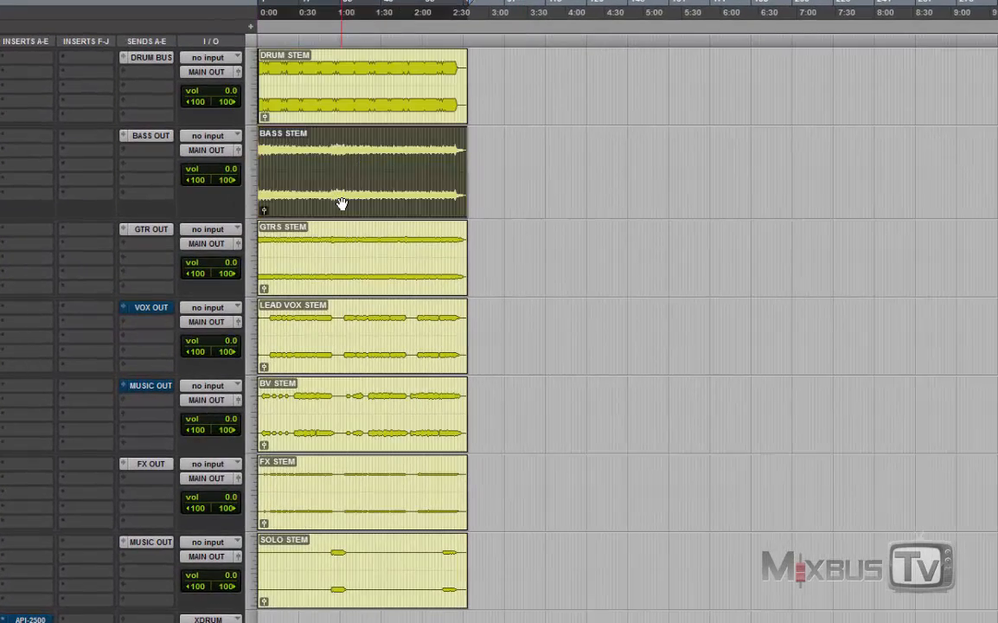
click(338, 279)
click(323, 355)
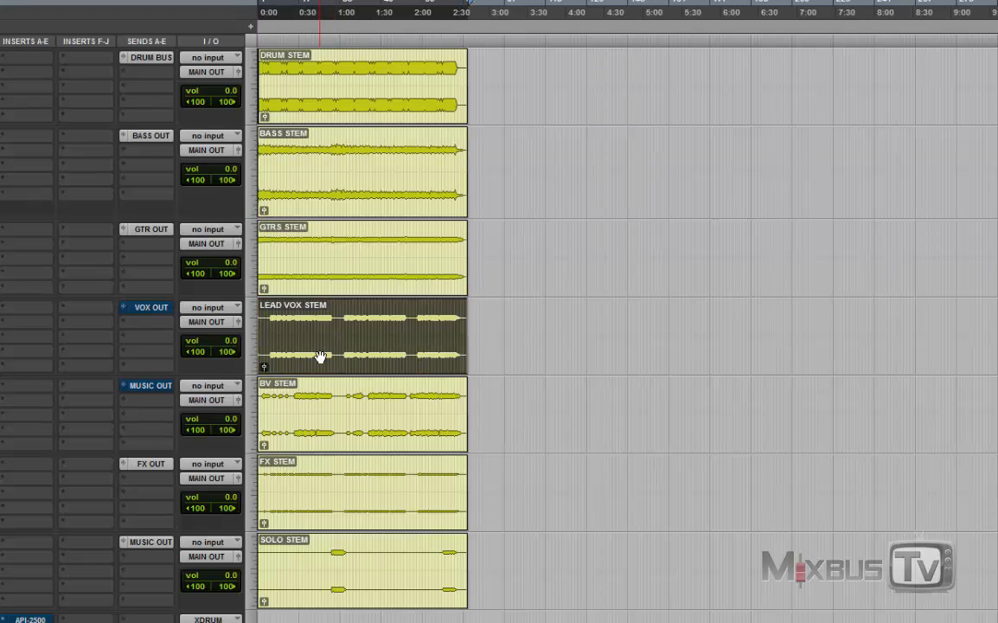
click(317, 443)
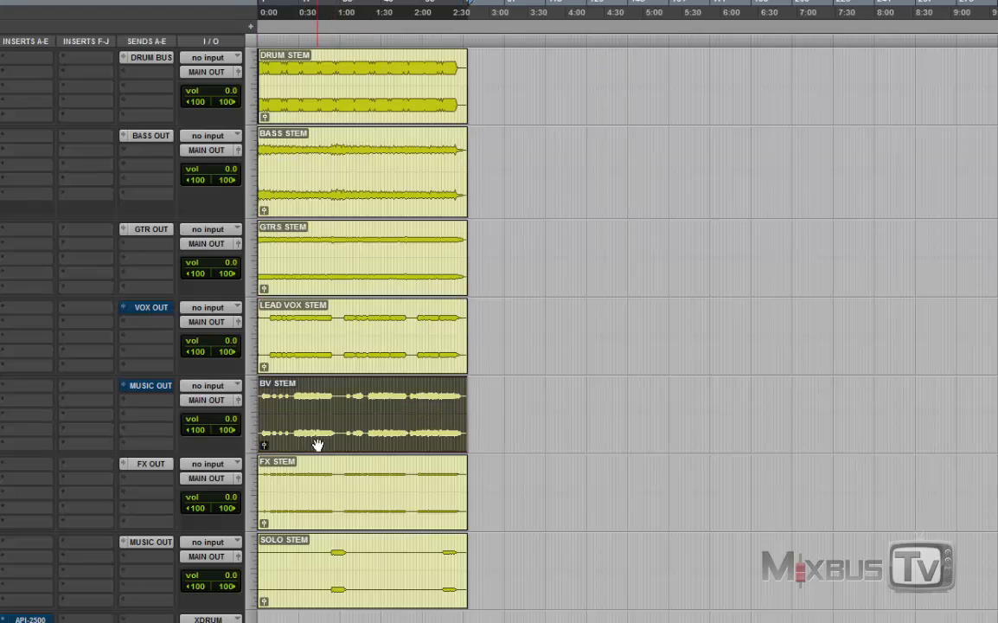
click(316, 522)
click(312, 595)
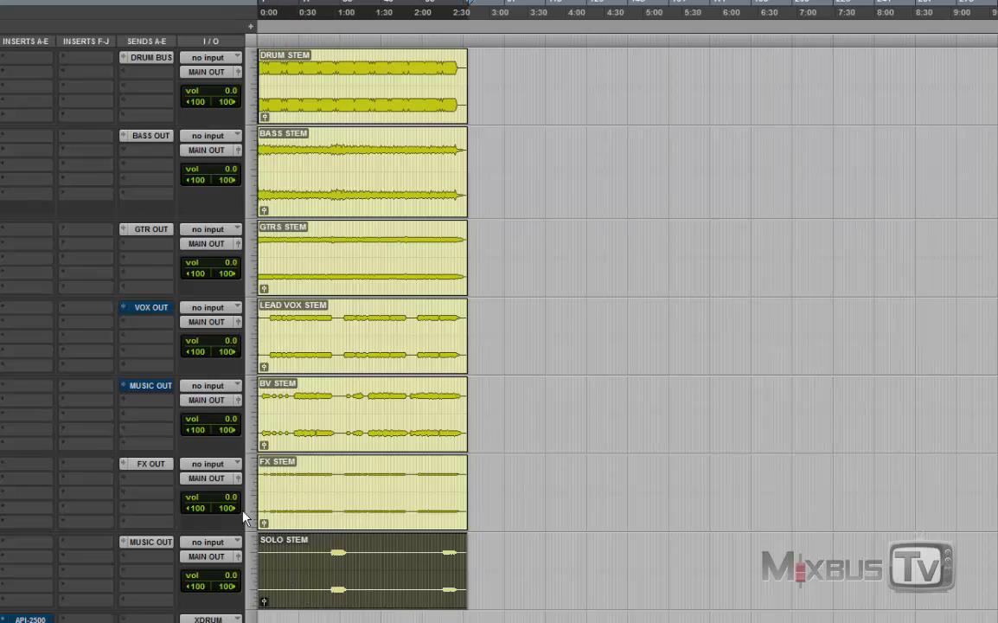
key(Return)
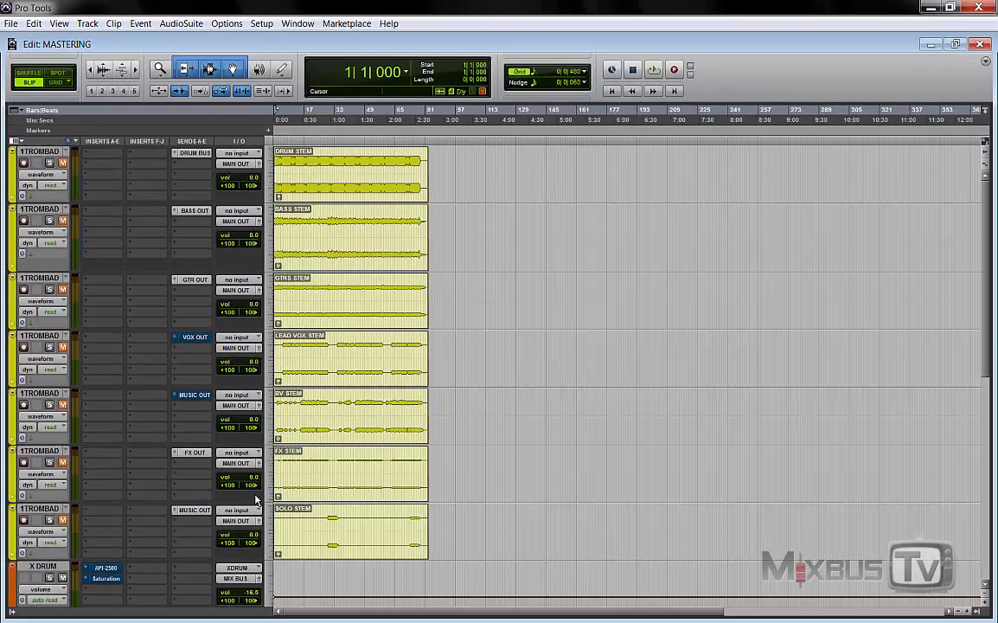
- Select the DRUM STEM clip in the timeline
scroll(238, 500, down, 1)
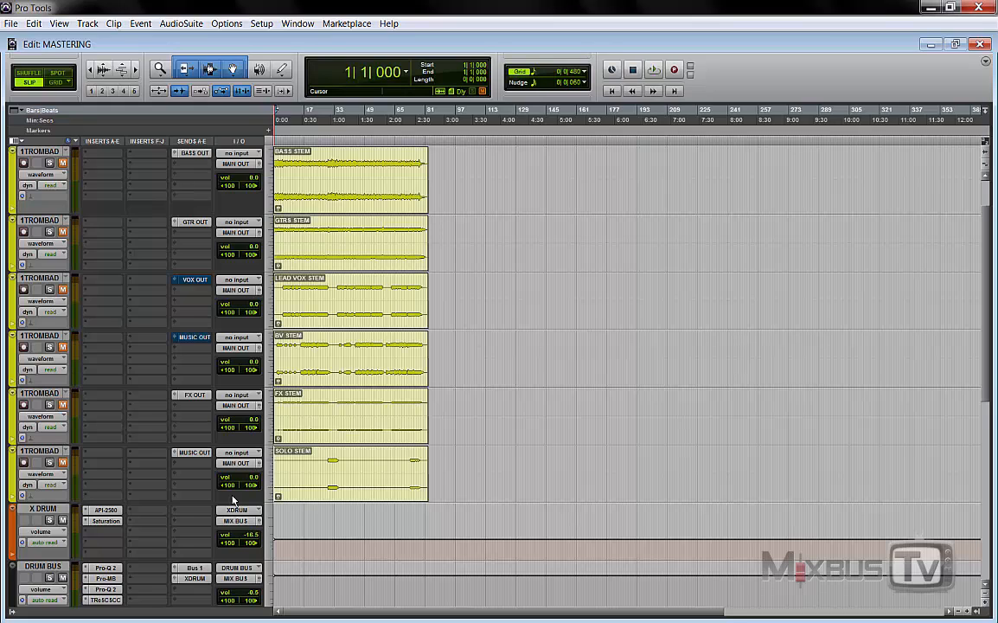
scroll(303, 251, up, 1)
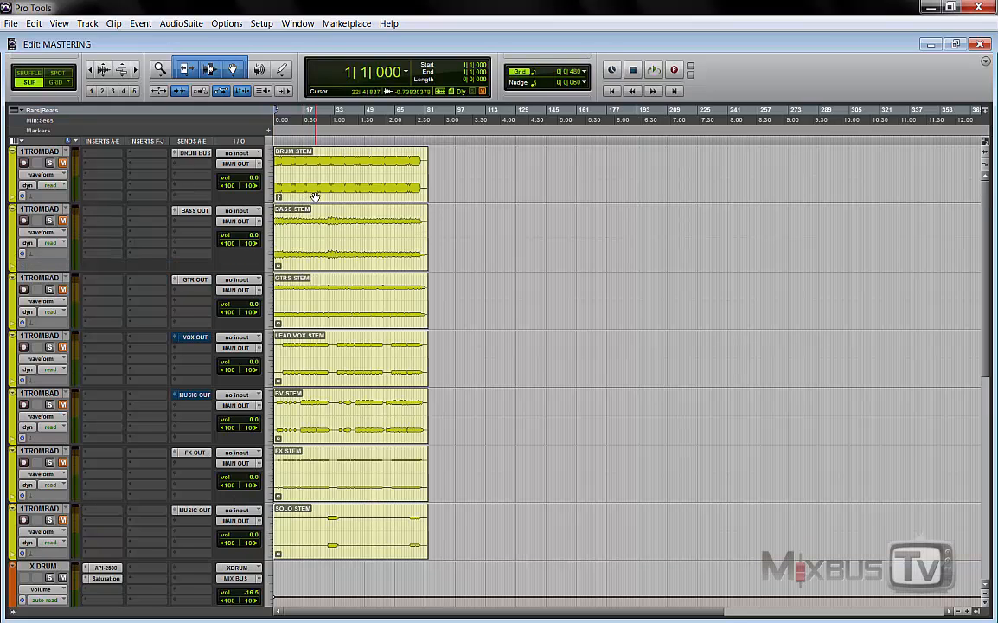
click(316, 197)
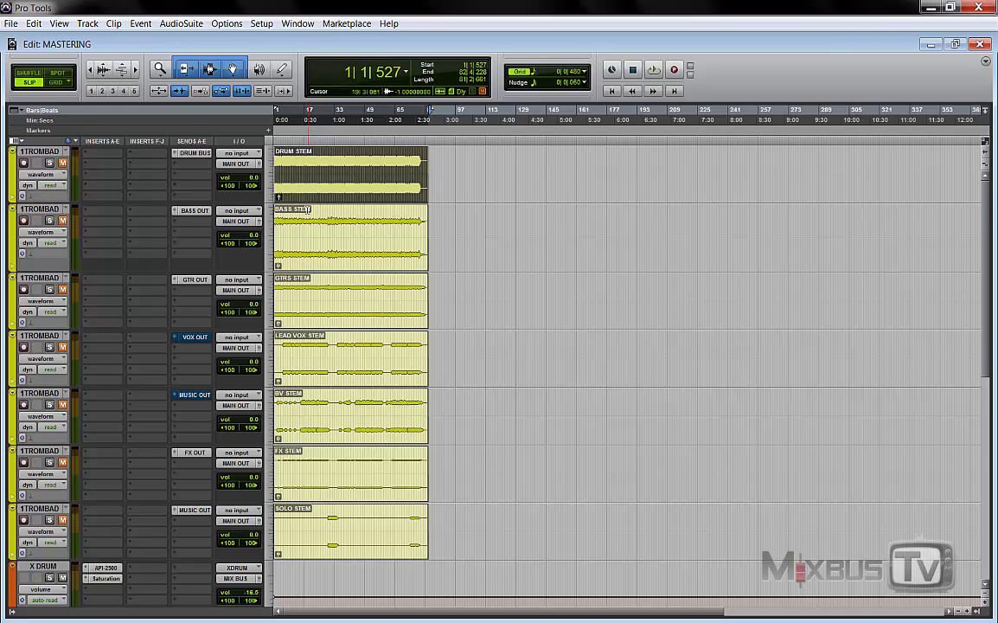
- Bypass the remaining active inserts on the X DRUM and DRUM BUS tracks, including Saturation, the second Pro-Q 2 and the last drum bus plug-in
scroll(212, 378, down, 1)
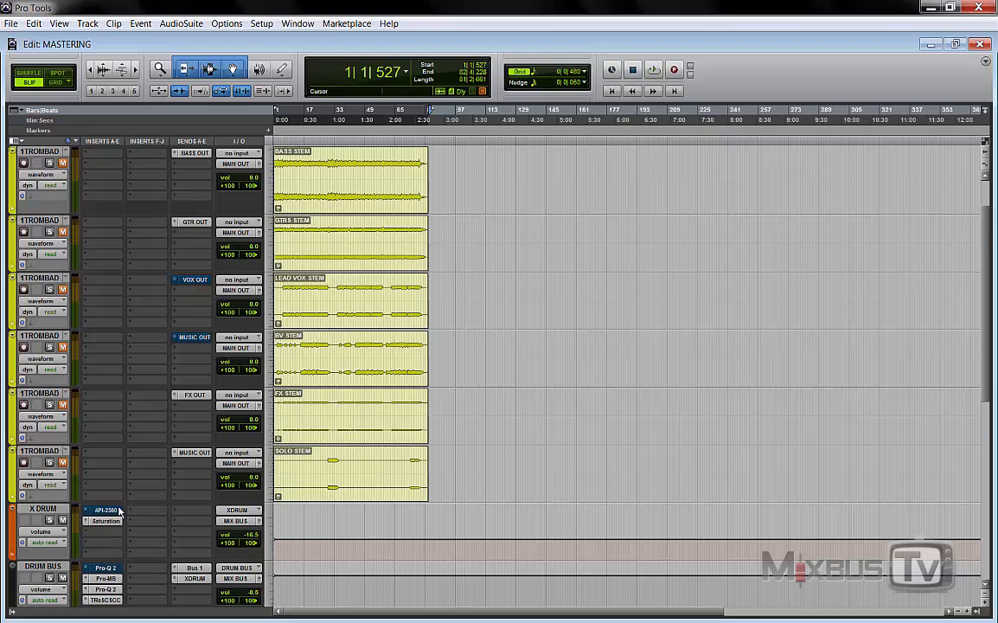
scroll(105, 500, down, 1)
right_click(105, 453)
click(119, 456)
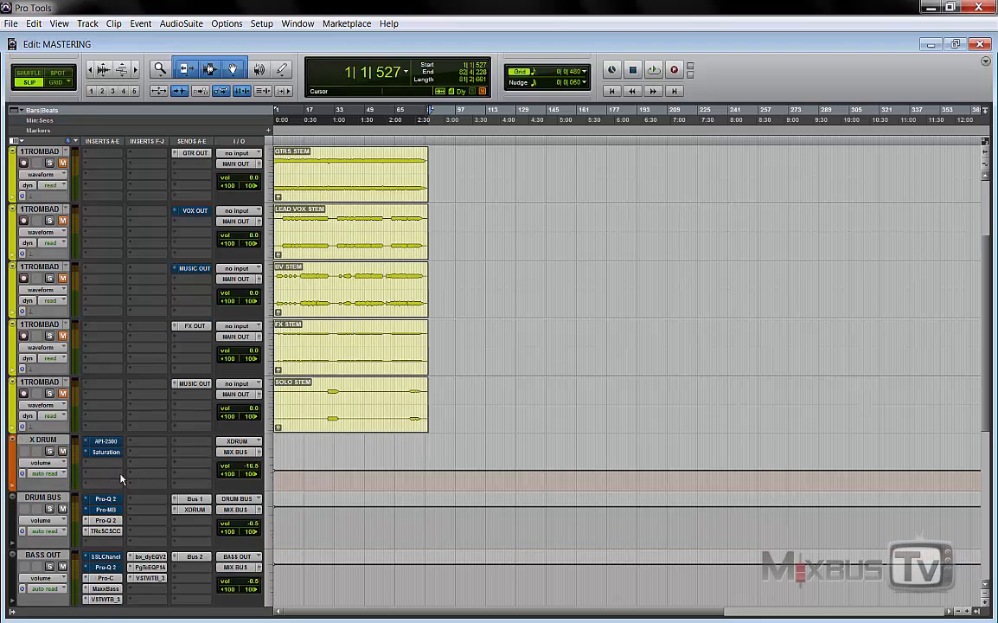
right_click(104, 520)
click(117, 524)
right_click(108, 531)
click(119, 537)
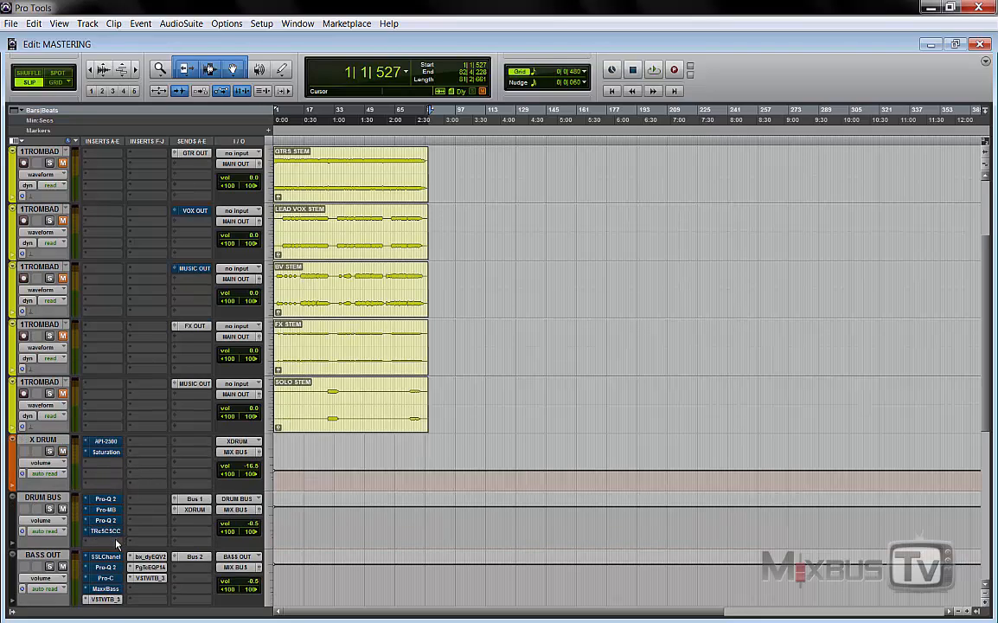
- Bypass the remaining active inserts on the BASS OUT track, including the VSTWTB_3 and PgToEQP1A plug-ins
right_click(124, 599)
click(118, 539)
scroll(147, 544, down, 2)
right_click(132, 450)
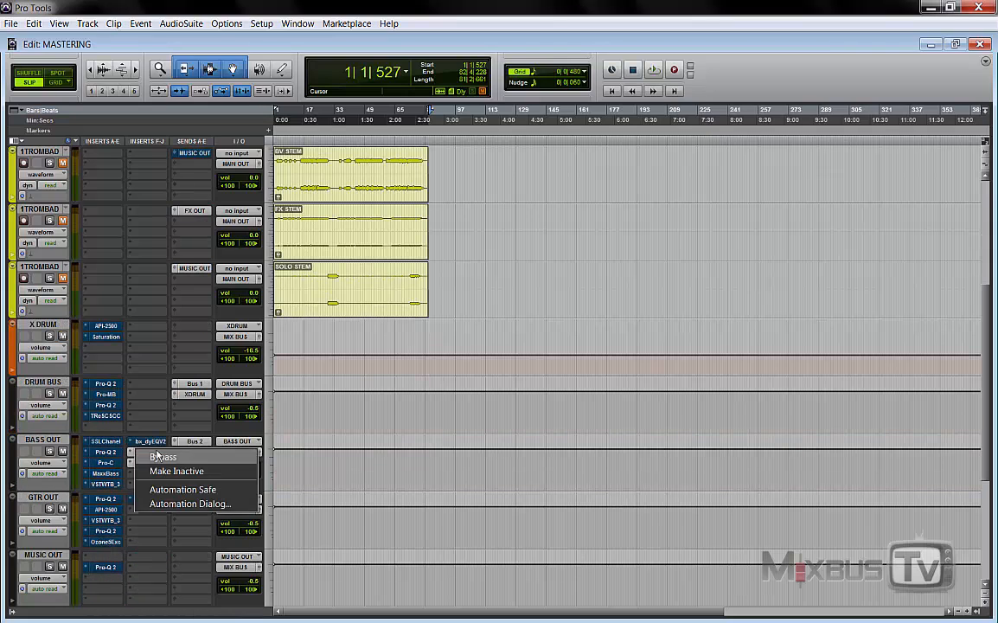
click(145, 455)
- Solo the DRUM BUS track and play the unprocessed drums from the start of the song
click(50, 393)
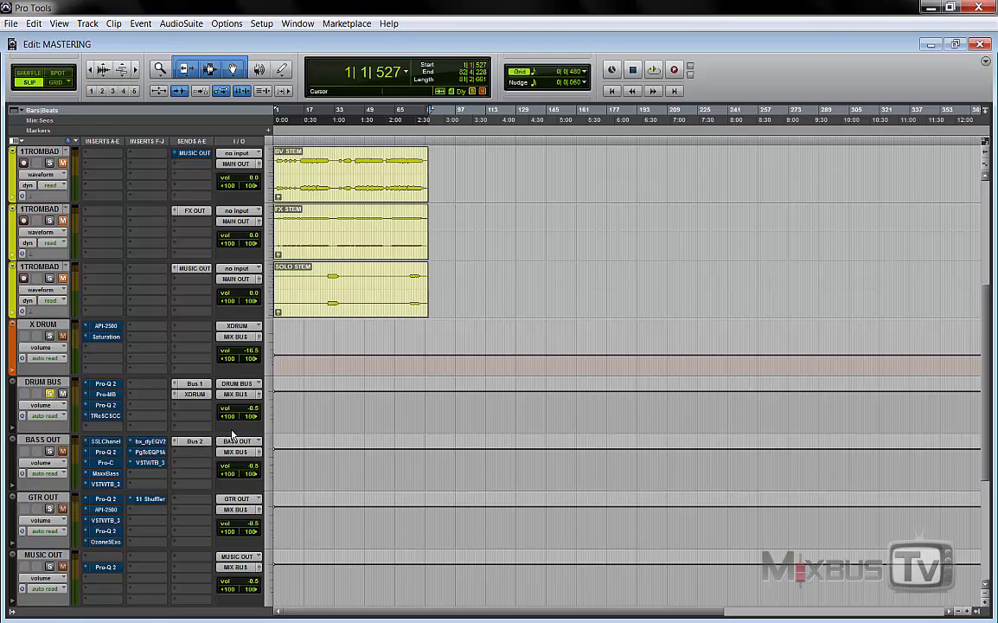
key(space)
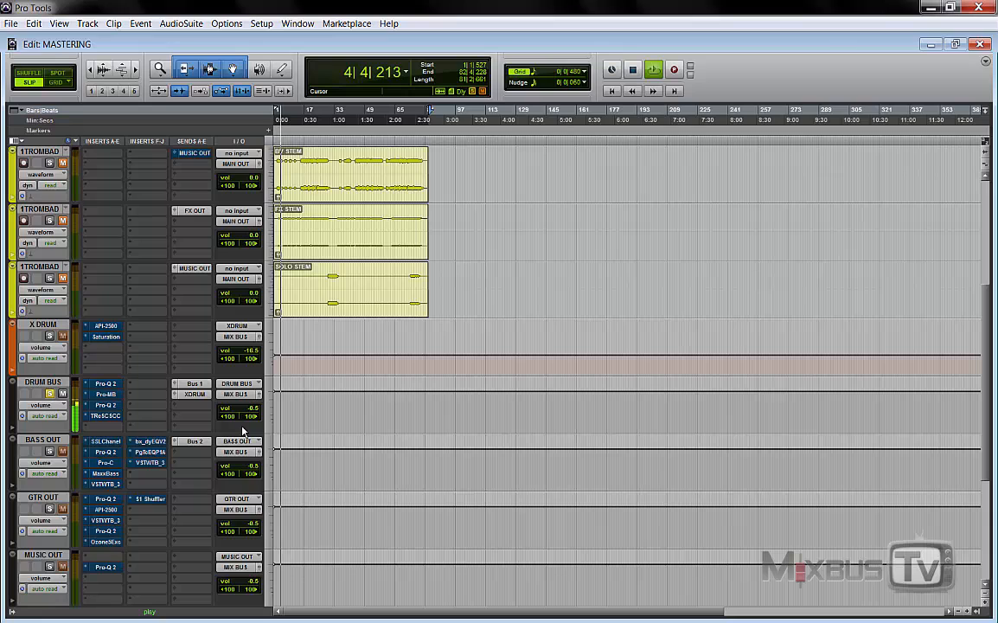
key(ctrl+bracketright)
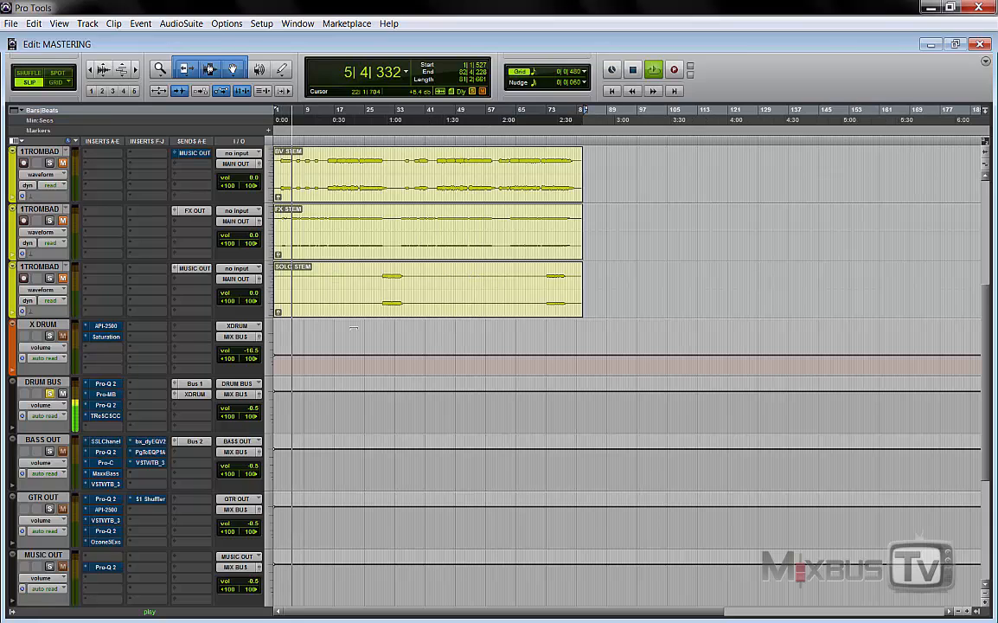
key(ctrl+bracketright)
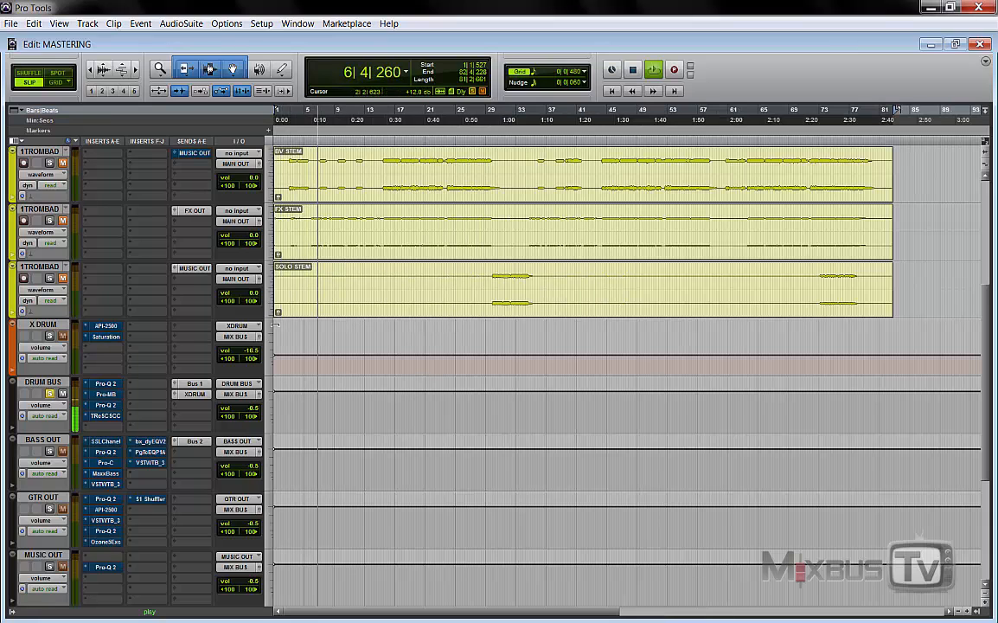
key(space)
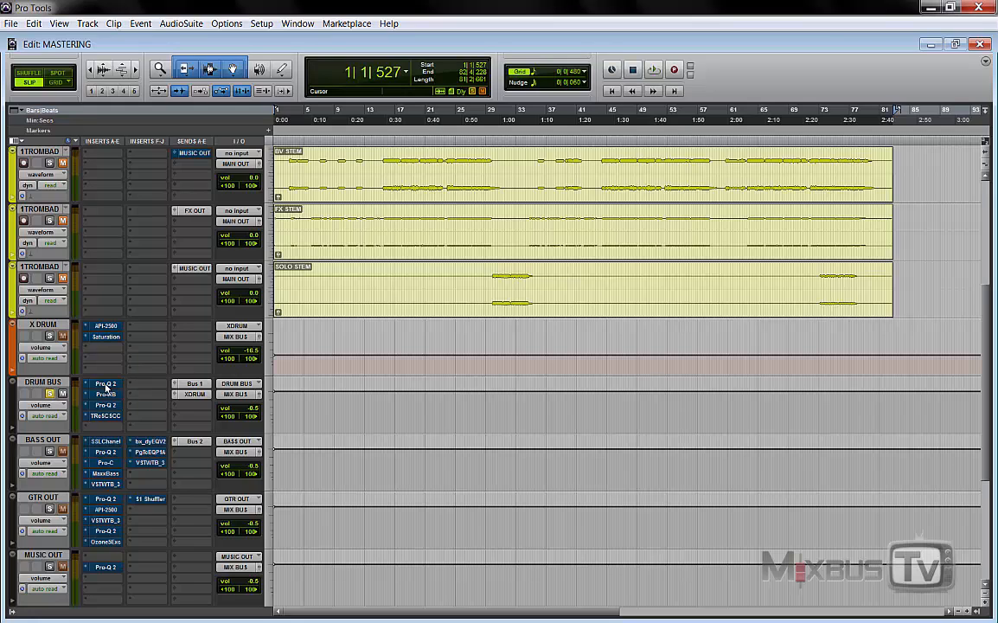
- Open the first Pro-Q 2 on DRUM BUS and examine its low cut, bell and high cut bands
click(106, 385)
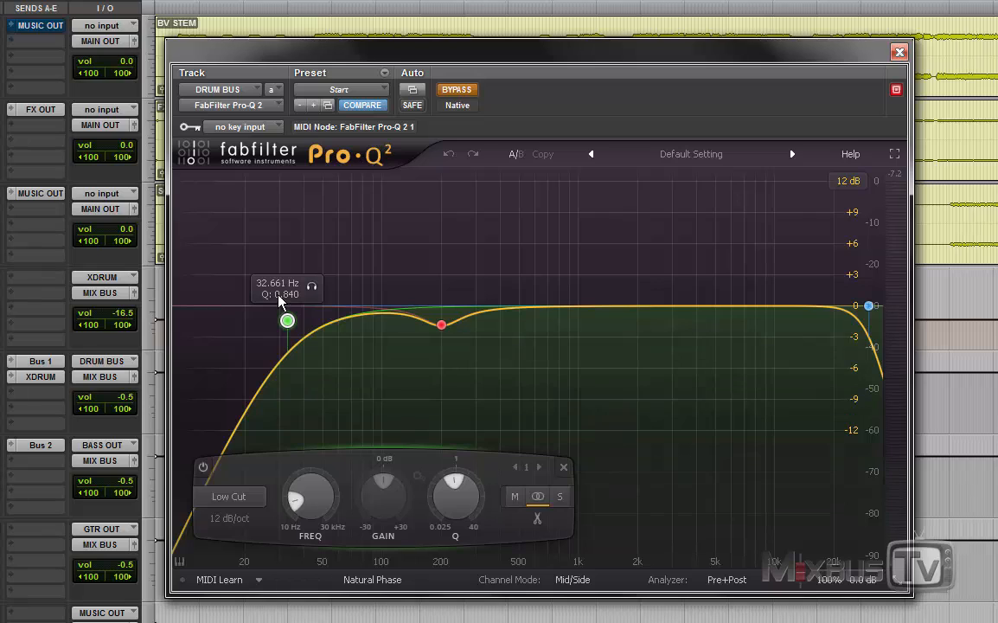
click(442, 326)
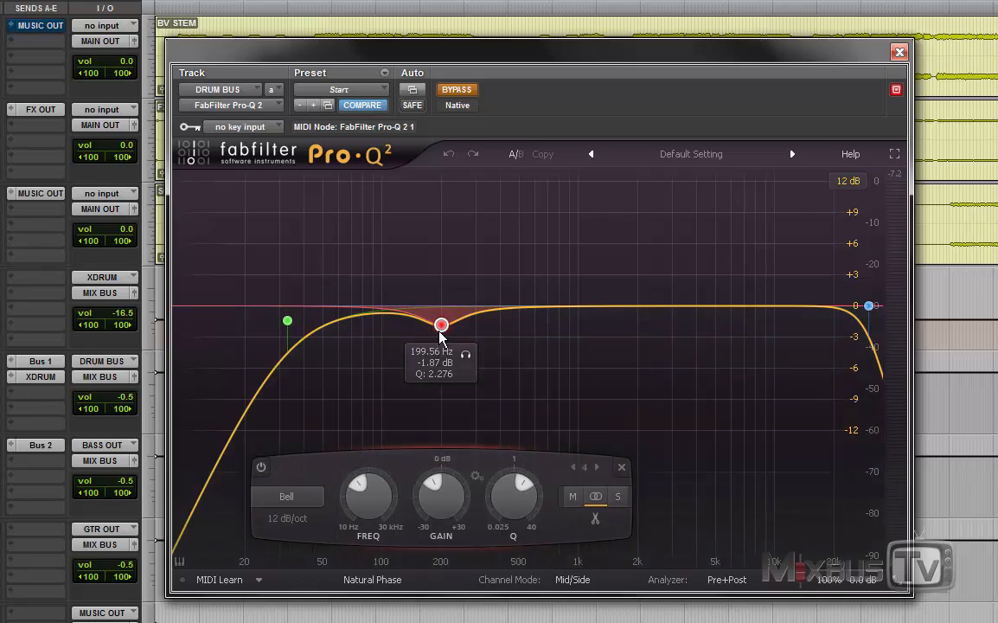
click(870, 307)
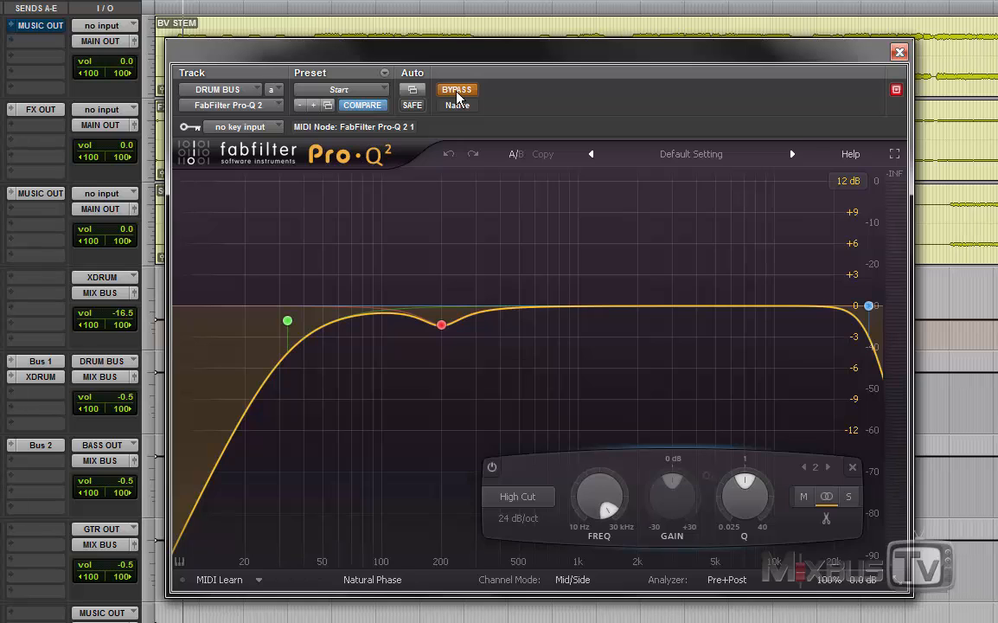
- Compare the soloed drums with the Pro-Q 2 active and bypassed during playback, and leave the equalizer active
click(456, 91)
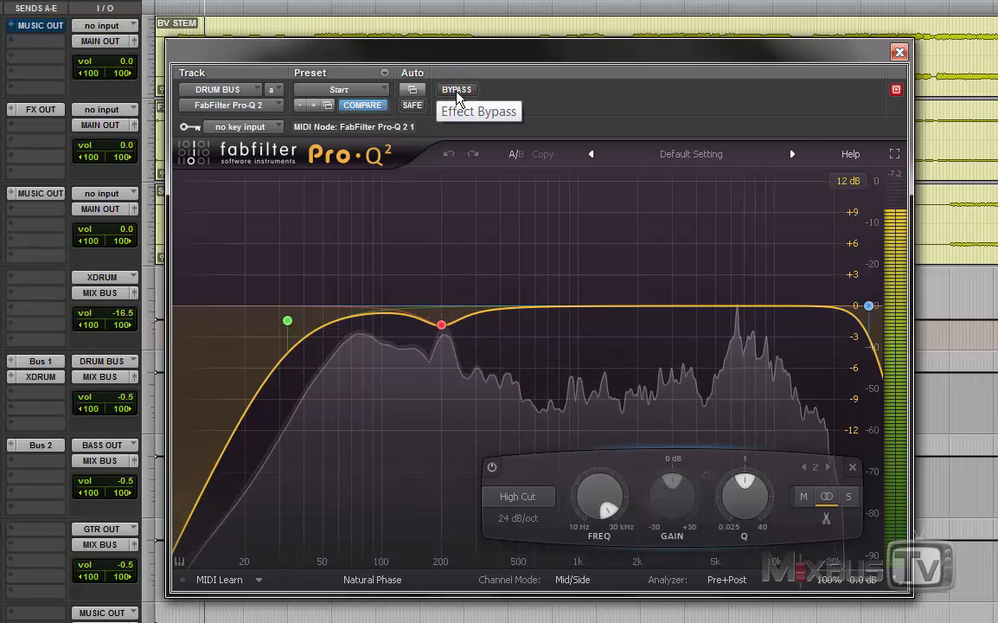
click(457, 92)
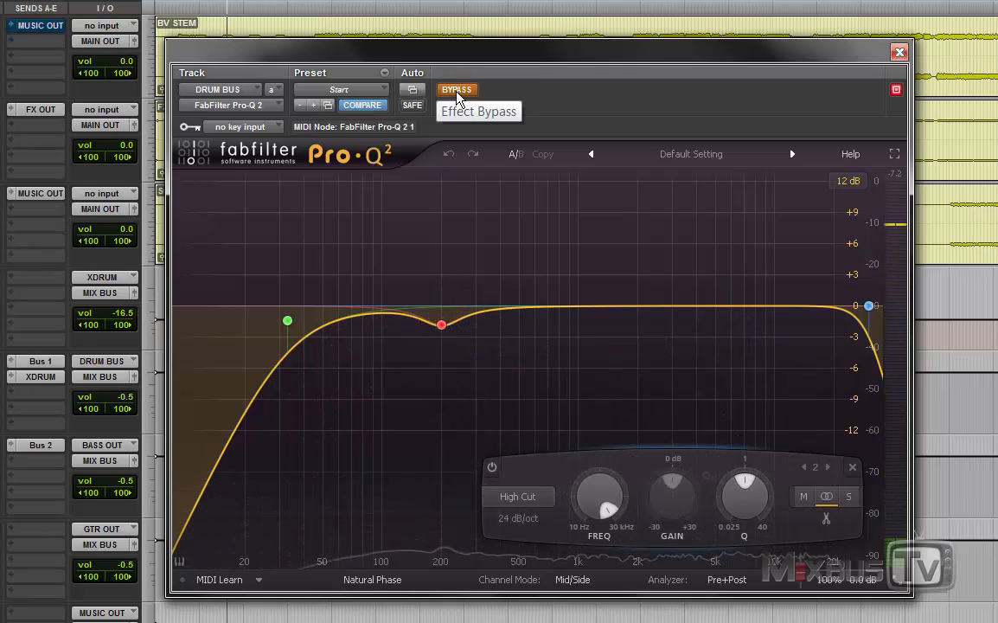
click(457, 92)
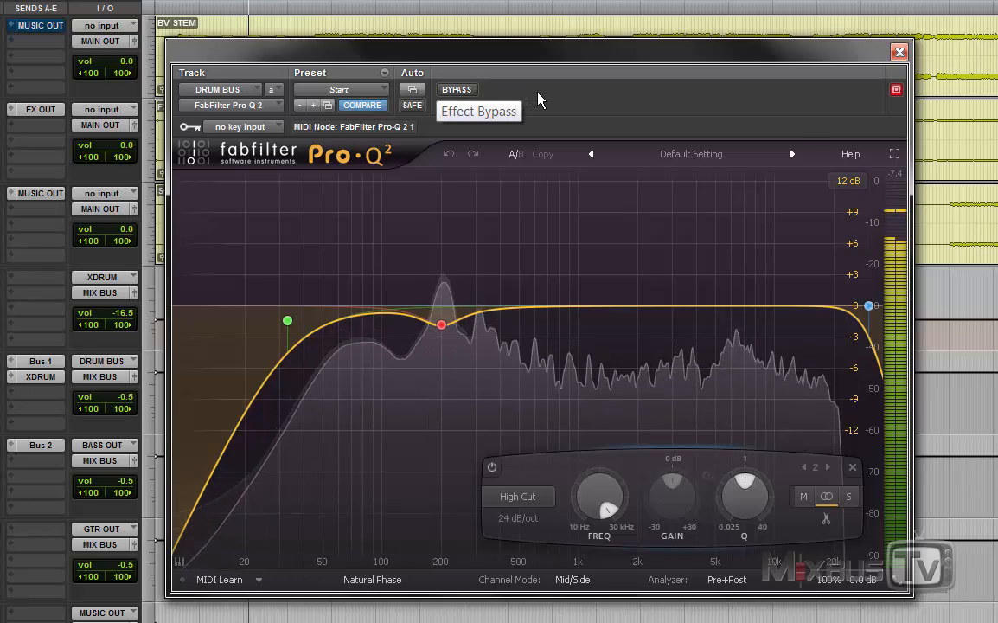
key(space)
click(528, 54)
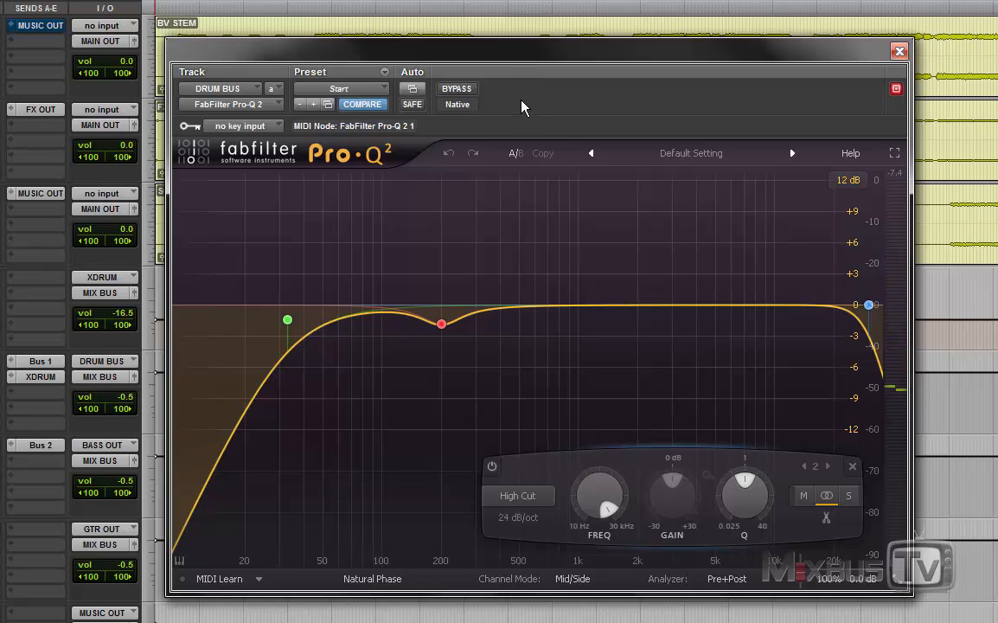
- Play the drums, listen to the Pro-Q 2 bell band near 200 Hz in isolation, and compare the equalizer bypassed and active
mouse_move(290, 323)
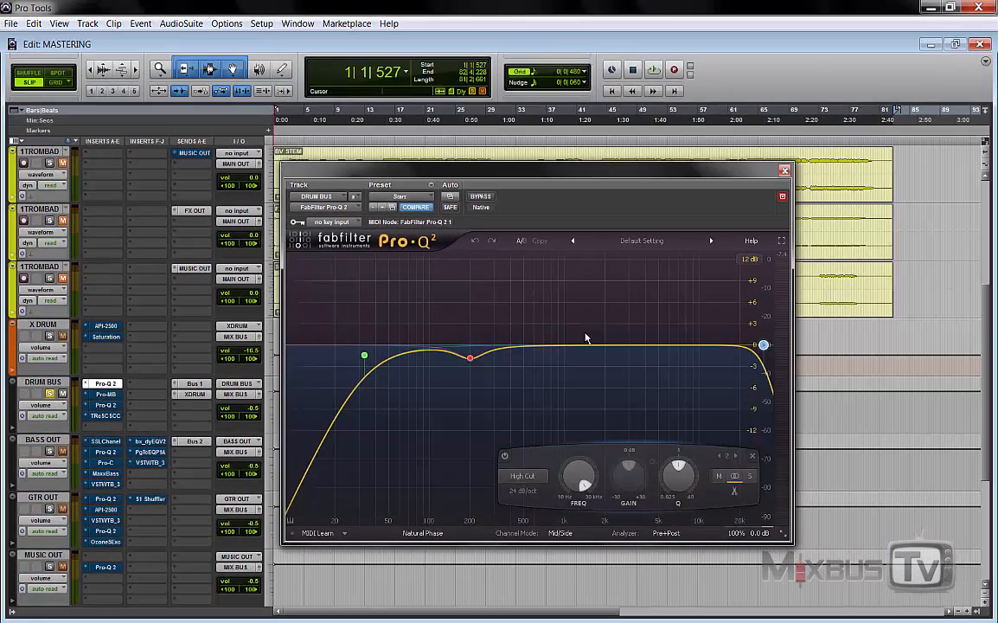
click(470, 359)
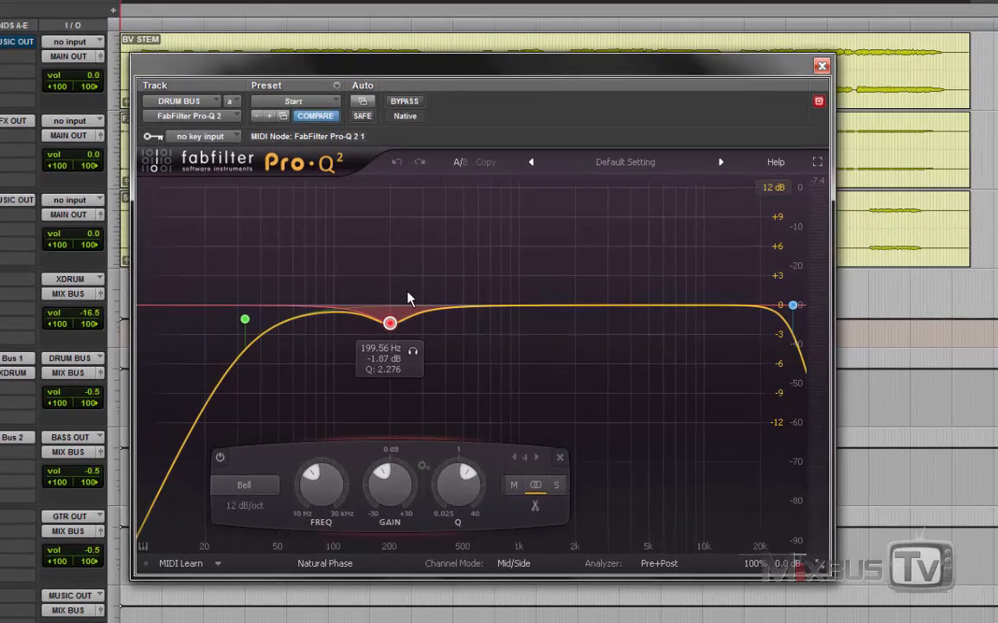
key(space)
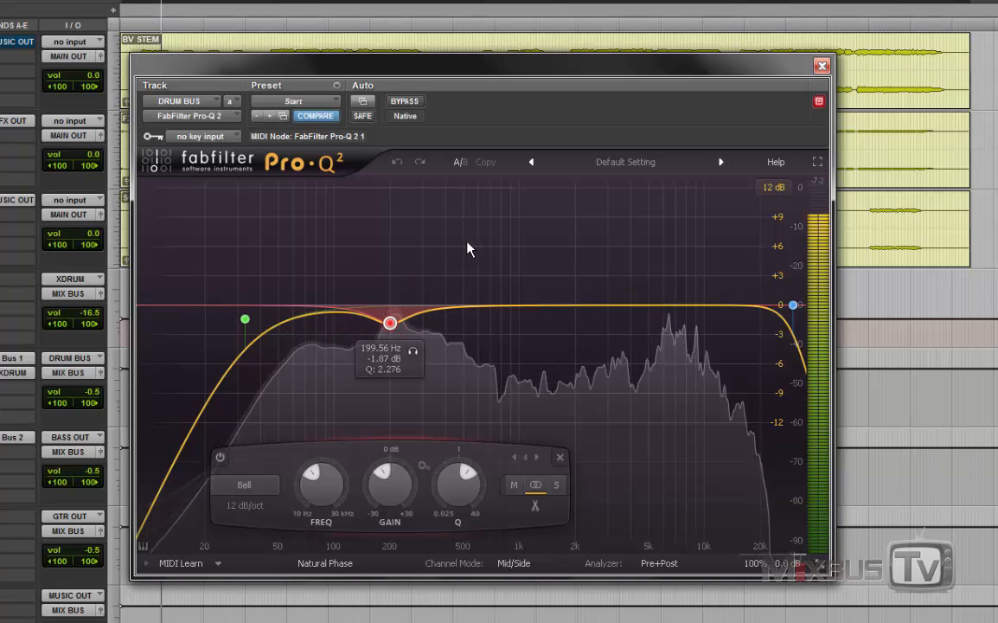
click(409, 355)
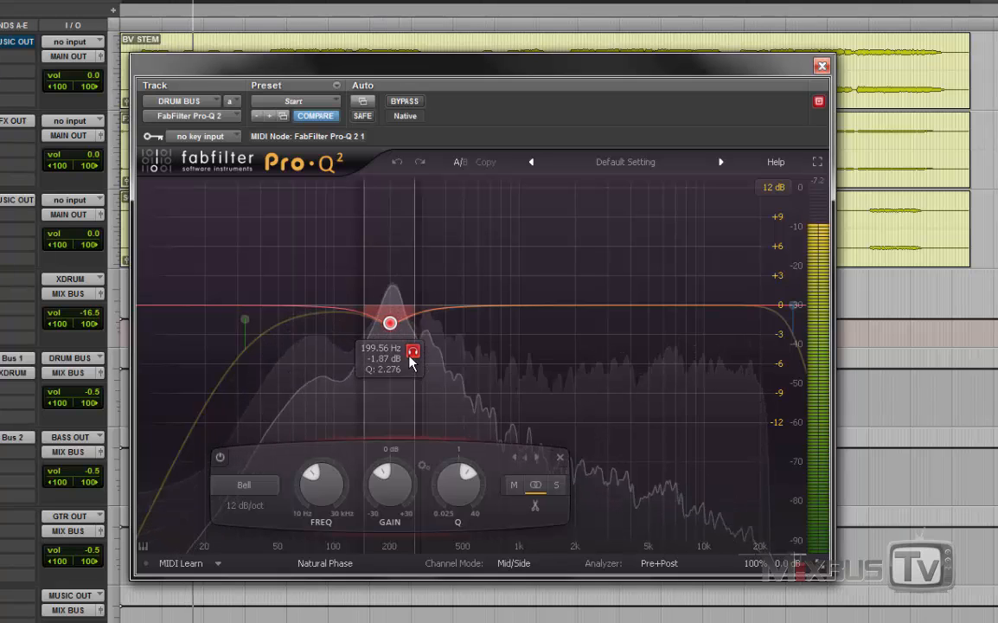
click(410, 356)
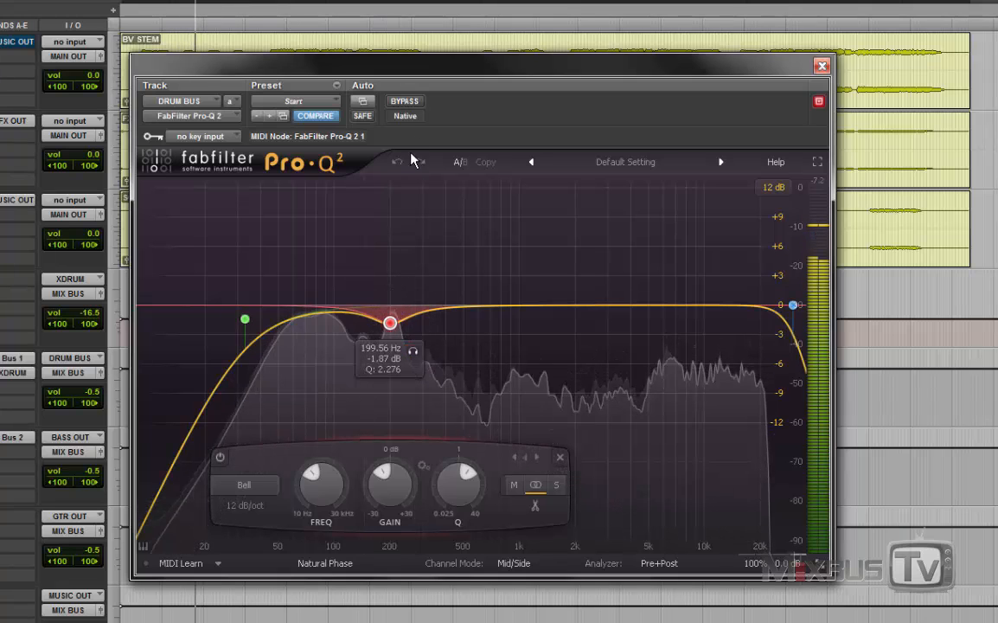
click(414, 102)
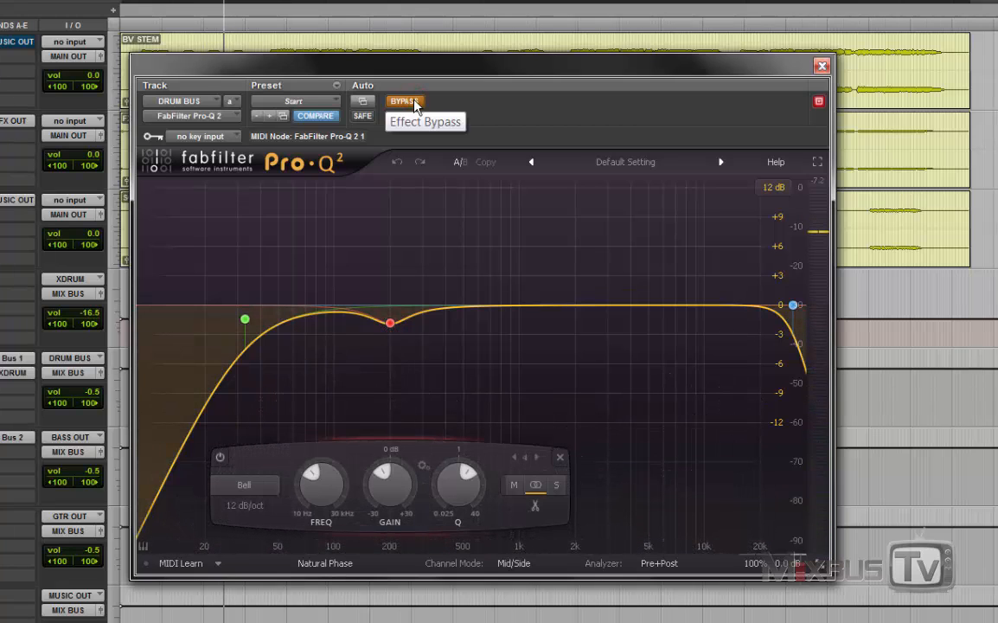
click(415, 102)
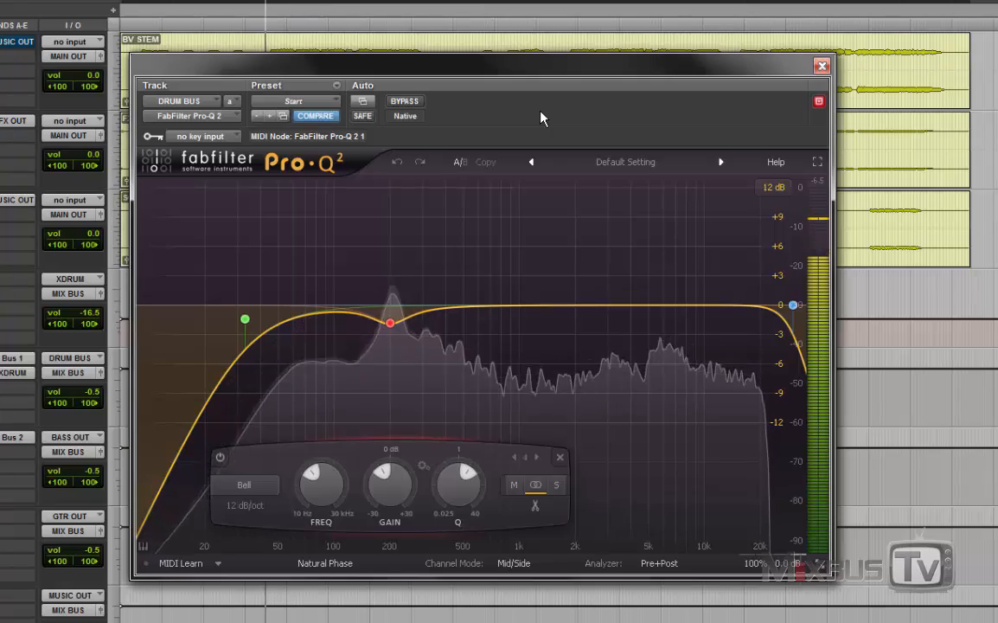
- Stop playback, close the first Pro-Q 2, and open Pro-MB on DRUM BUS with its bypass turned off
key(space)
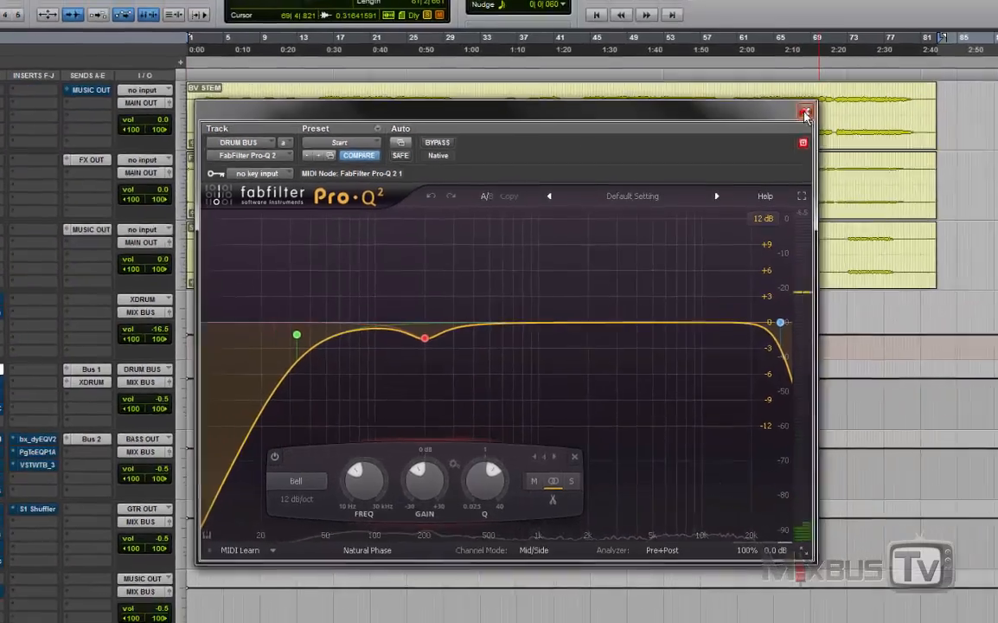
click(806, 115)
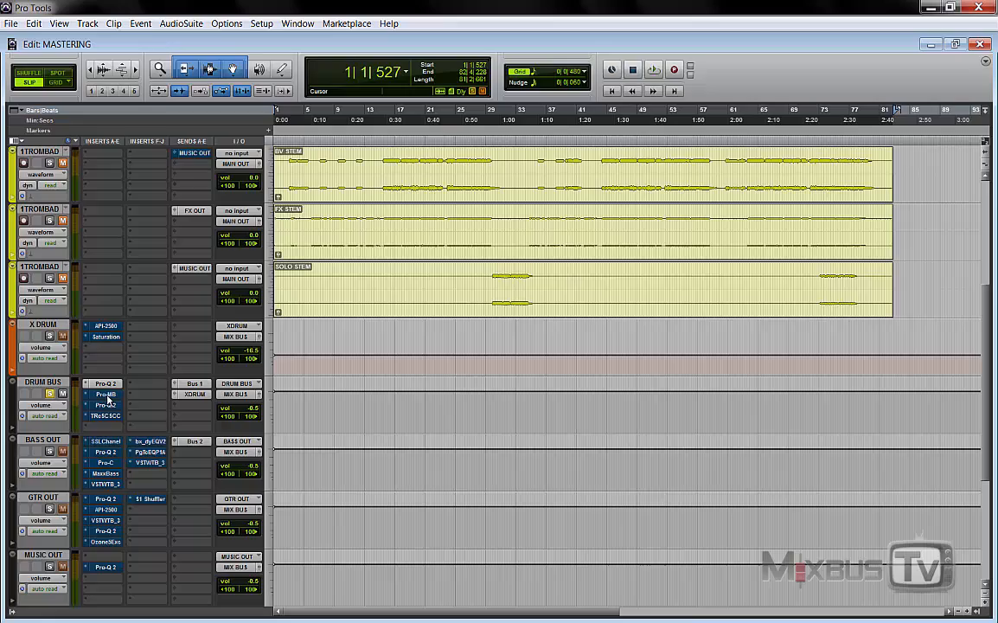
right_click(105, 395)
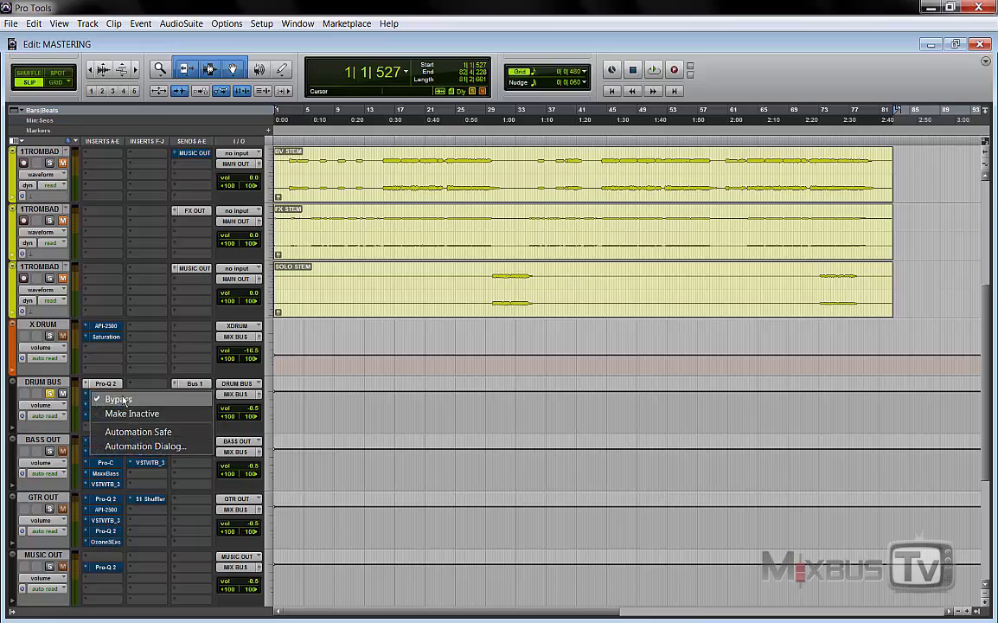
click(124, 401)
click(102, 395)
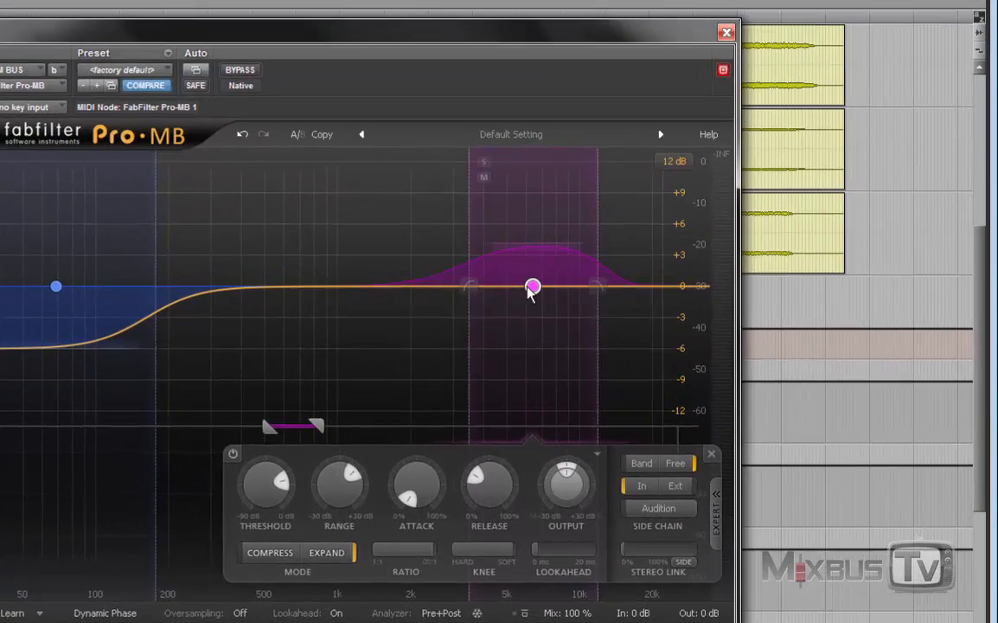
- Examine the dynamics settings of Pro-MB's low-frequency band and high-frequency band
mouse_move(530, 289)
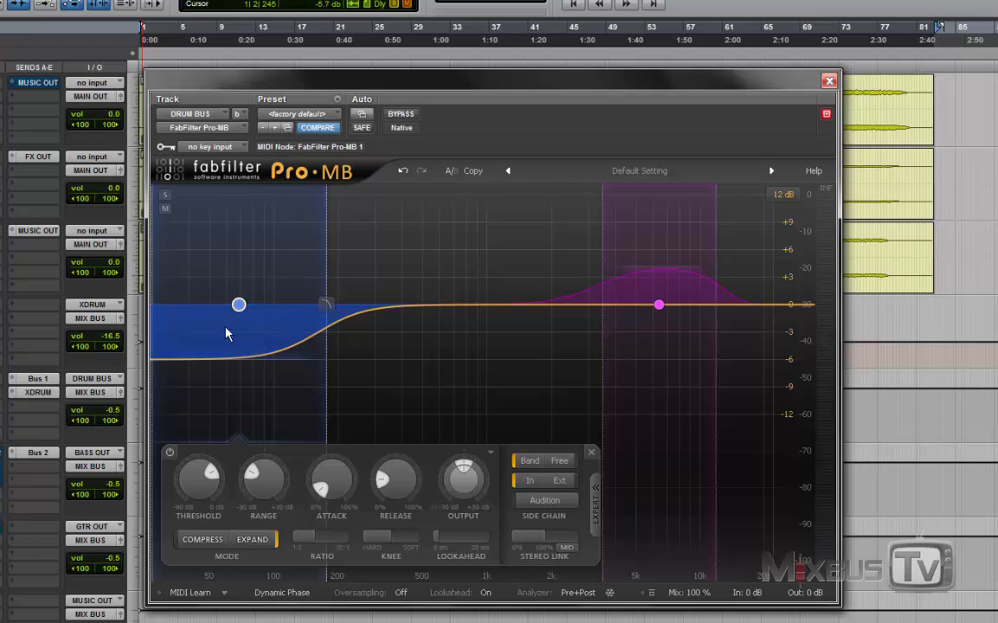
mouse_move(269, 484)
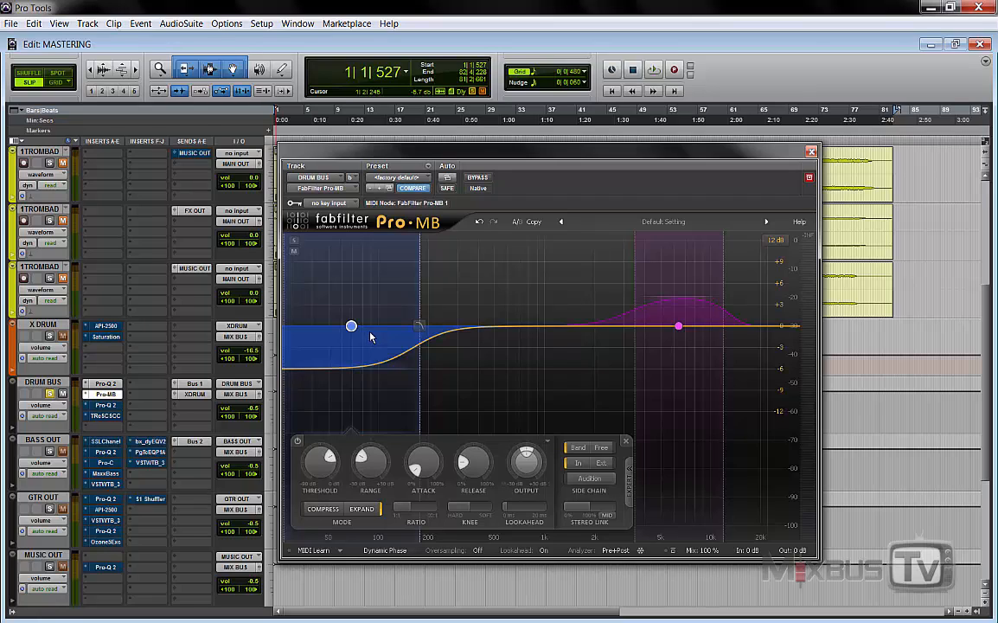
click(665, 317)
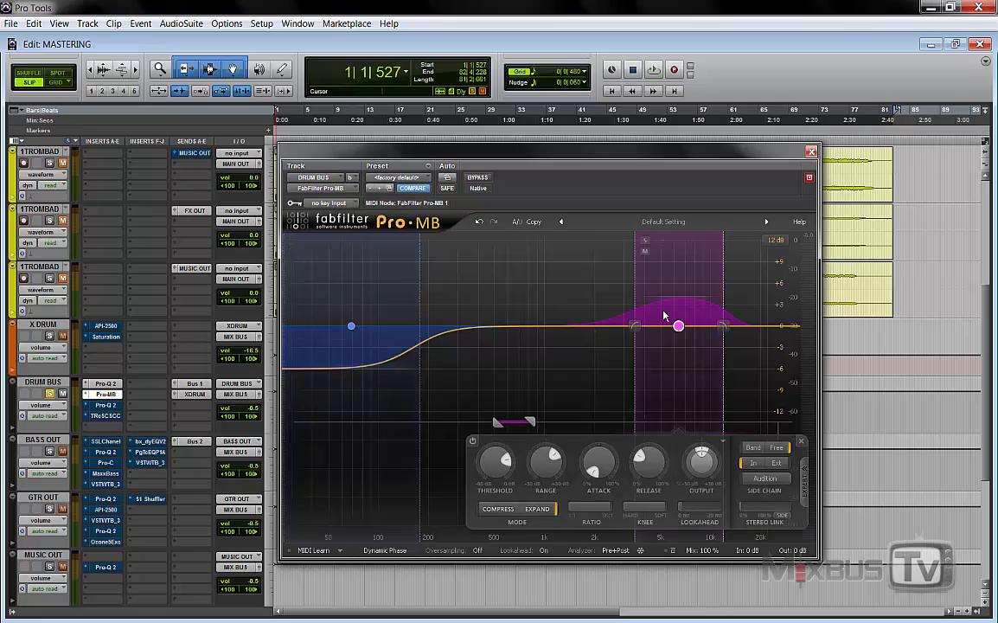
- Play the soloed drums, compare Pro-MB active and bypassed, and review both bands with playback stopped
key(space)
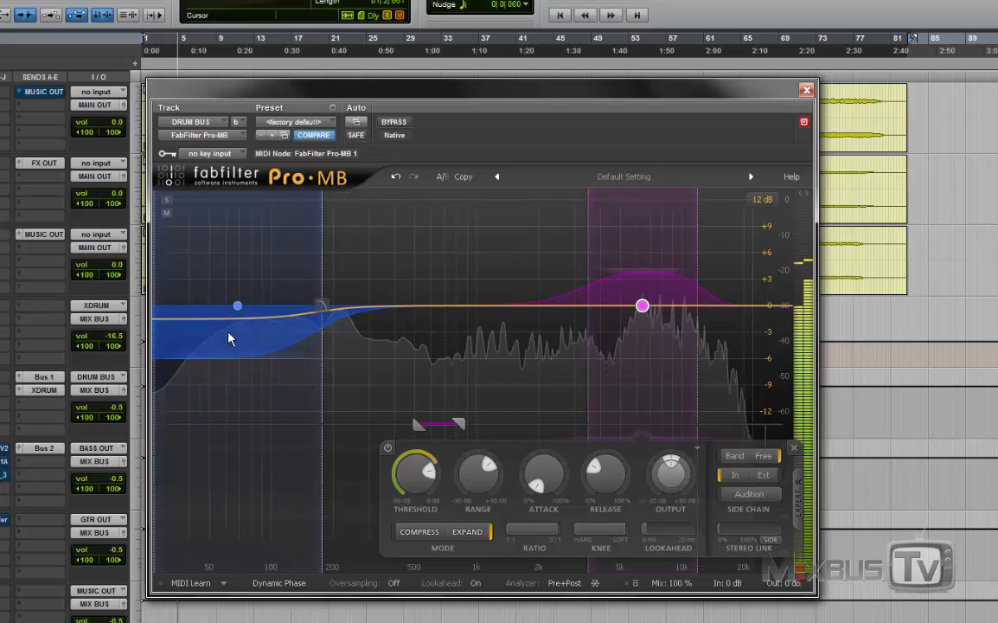
click(393, 122)
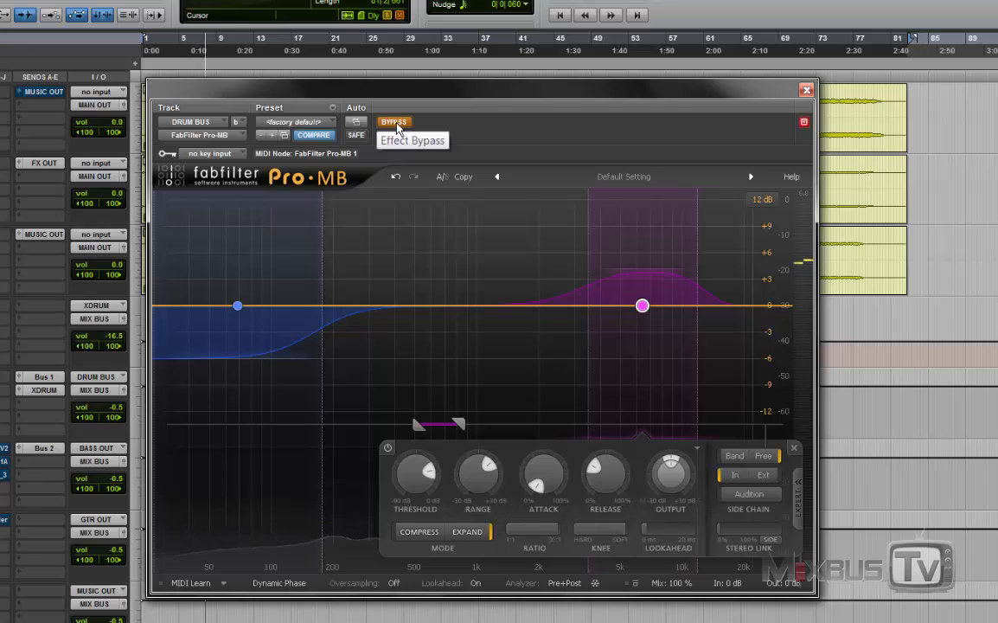
click(397, 125)
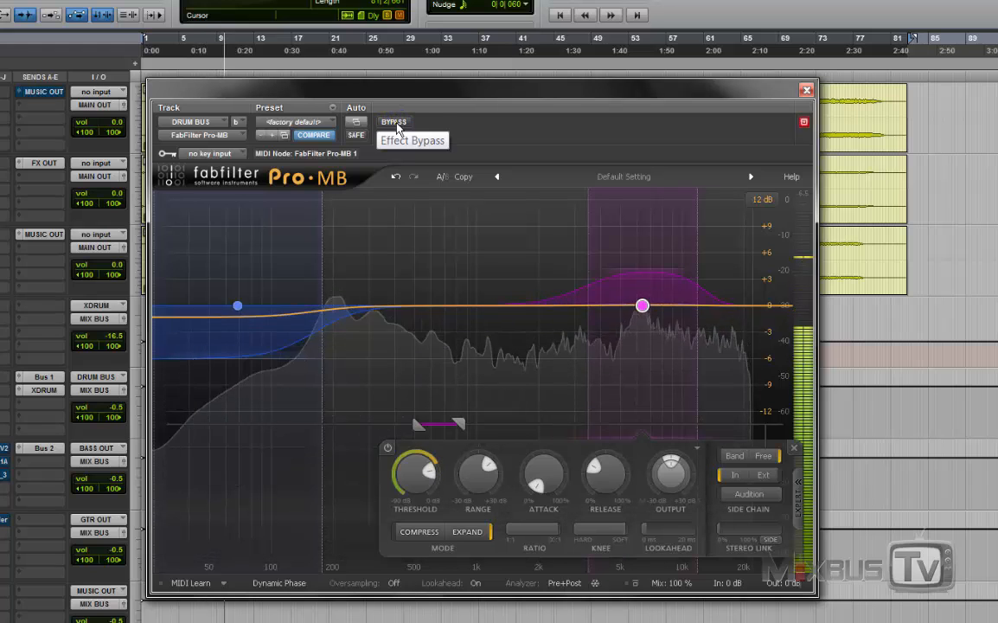
key(space)
click(623, 351)
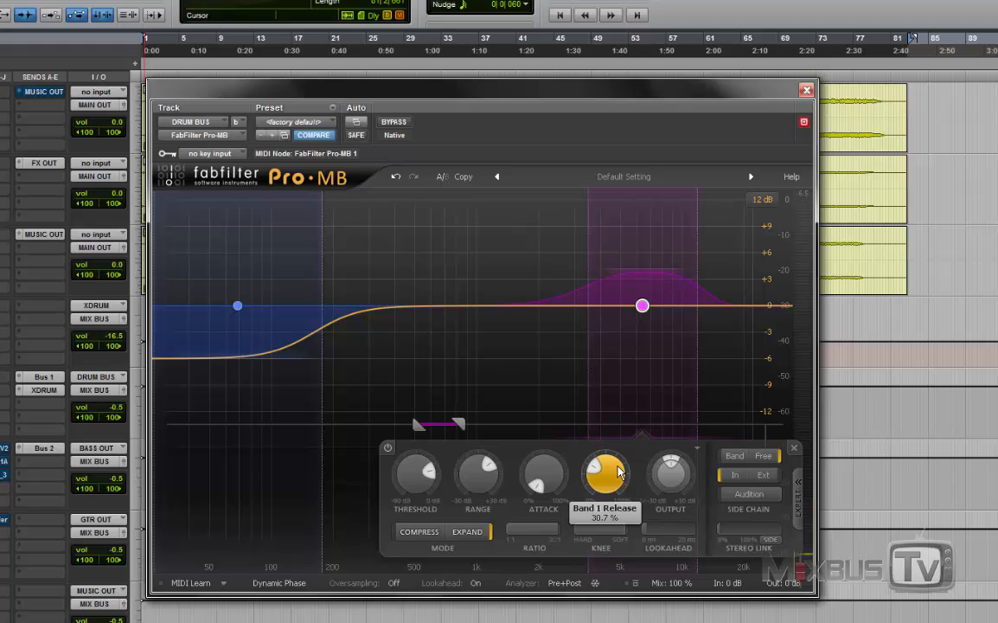
click(244, 386)
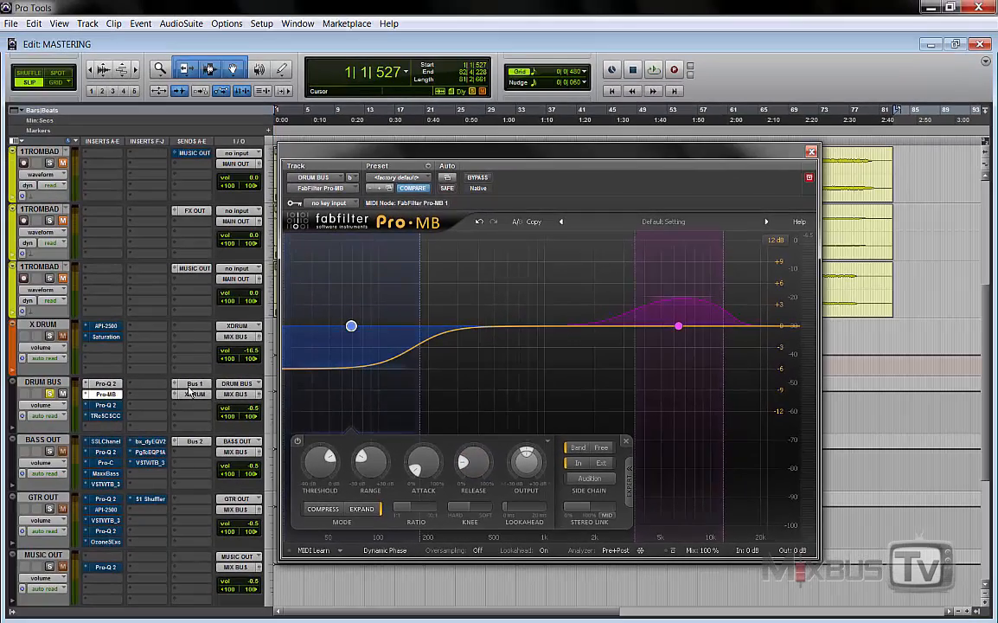
- Open the second Pro-Q 2 on DRUM BUS and examine its low cut, bell and high cut bands
click(99, 405)
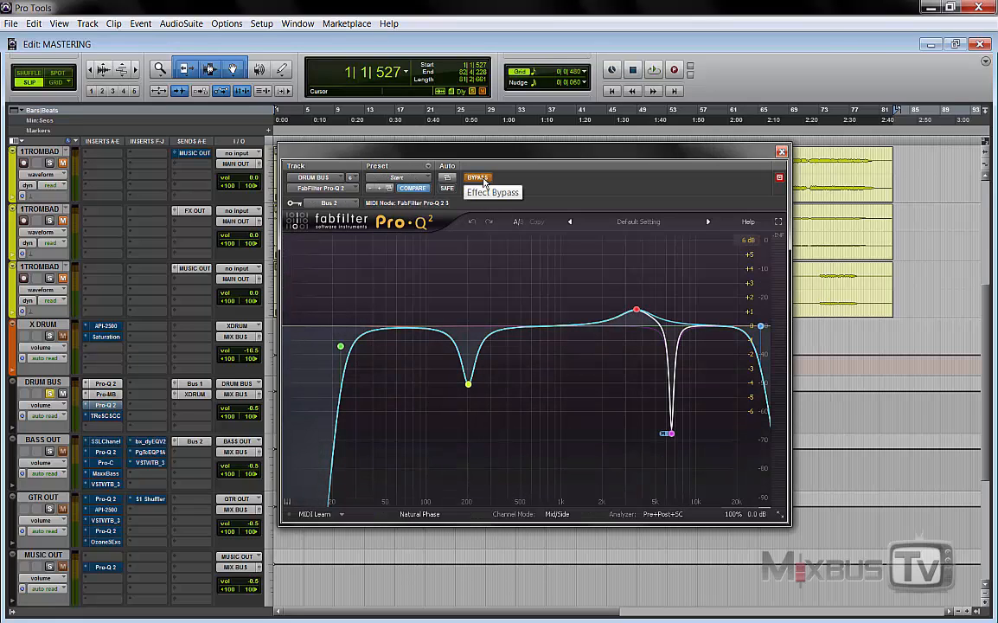
click(520, 183)
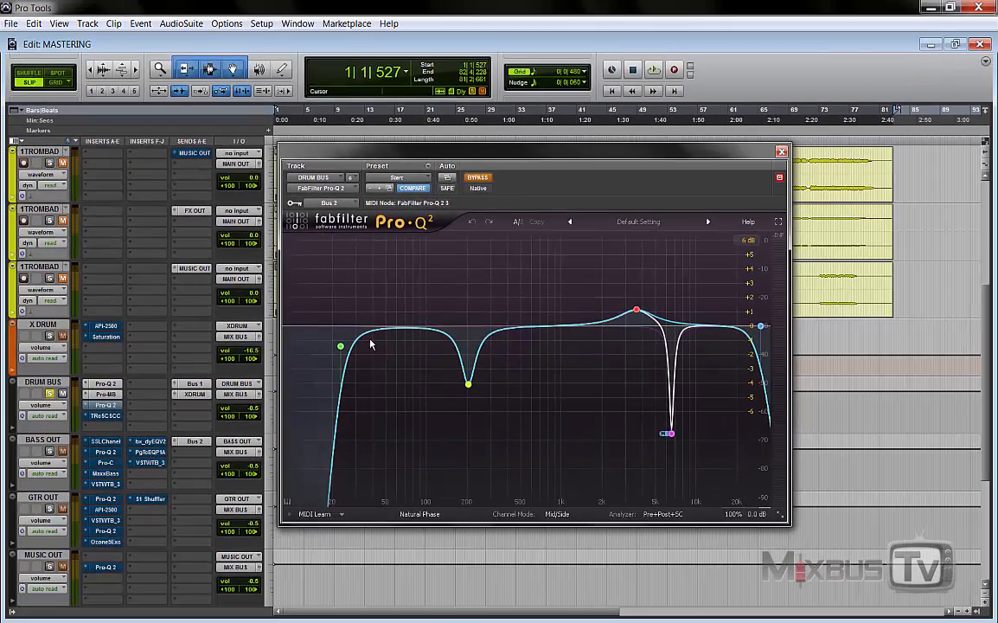
click(342, 348)
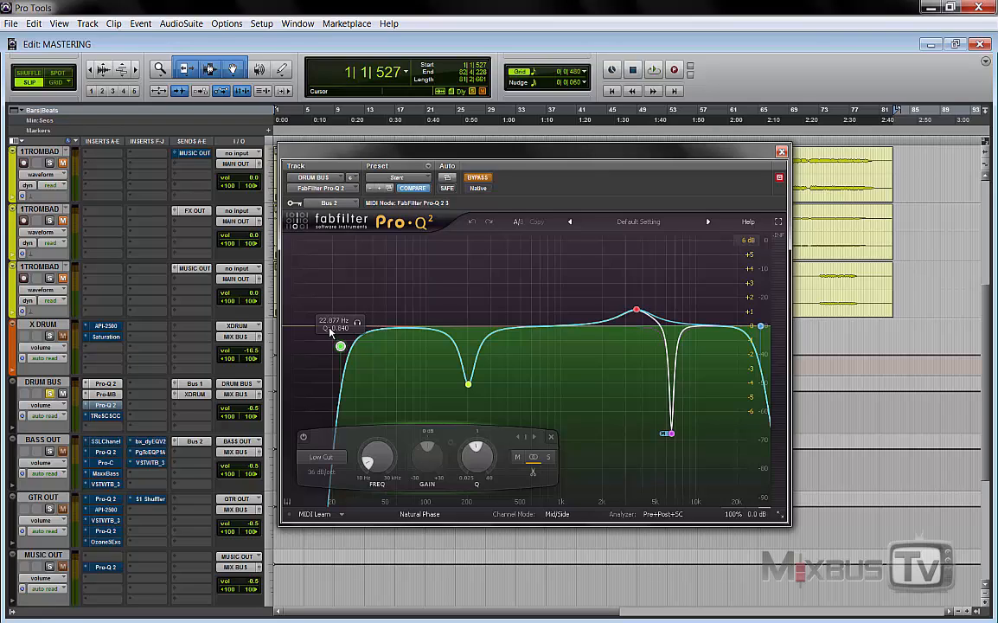
mouse_move(480, 390)
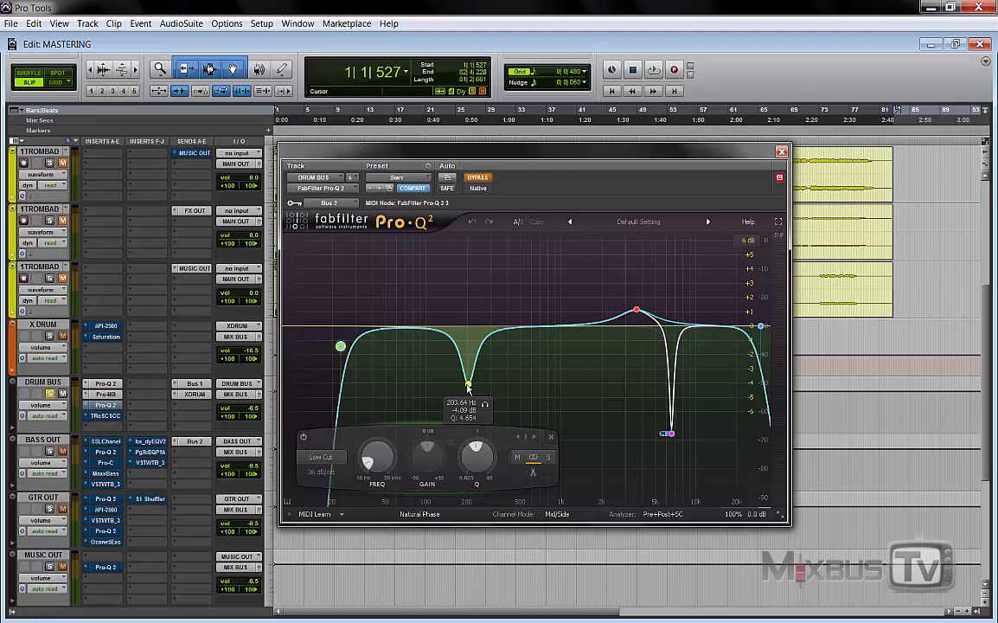
click(638, 313)
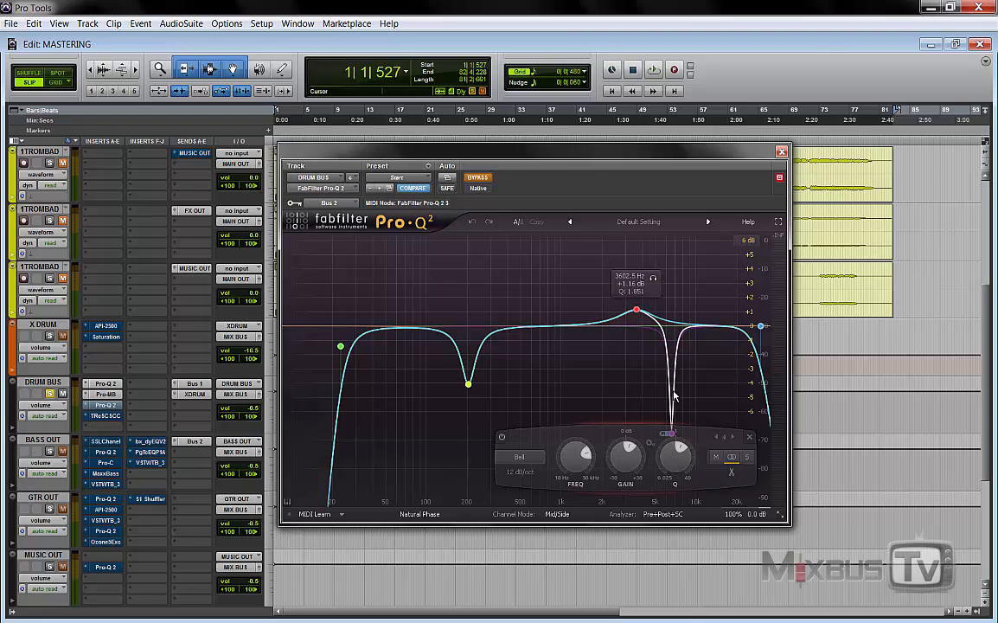
click(672, 432)
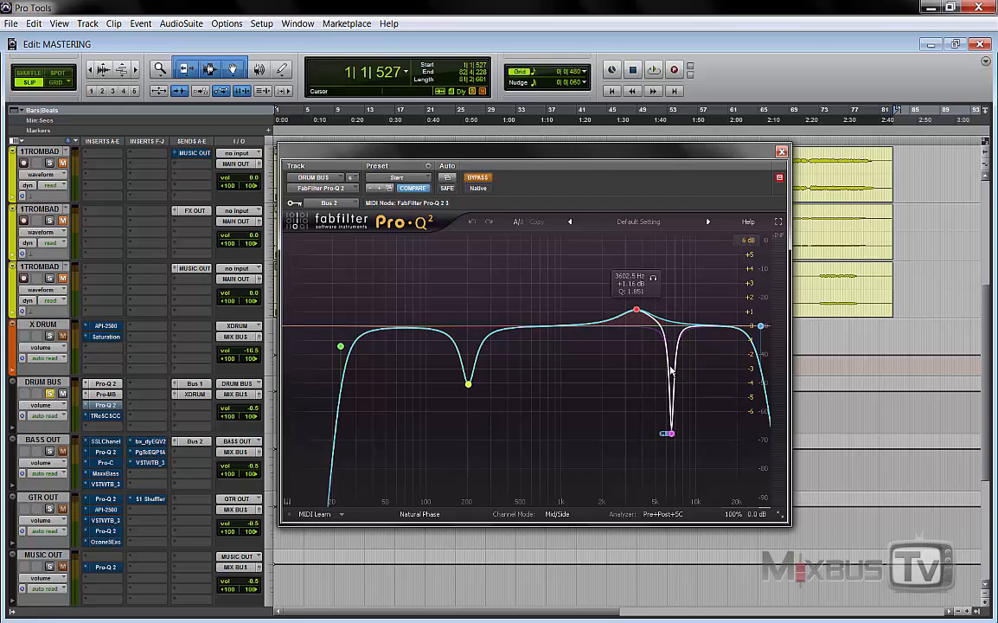
click(760, 327)
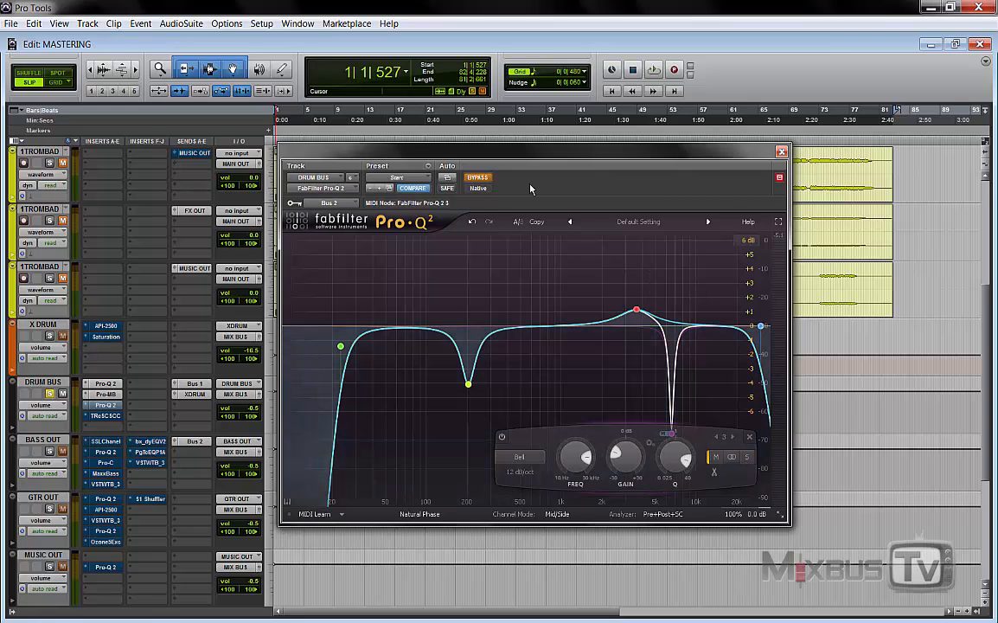
- Compare the second Pro-Q 2 bypassed and active while the drums play, and leave the equalizer active
key(space)
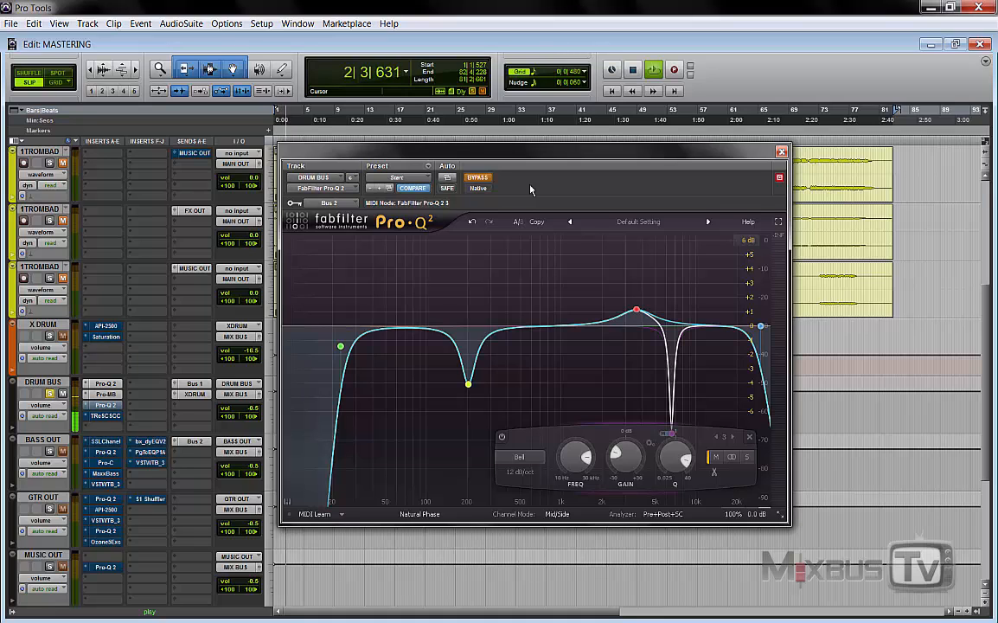
click(481, 178)
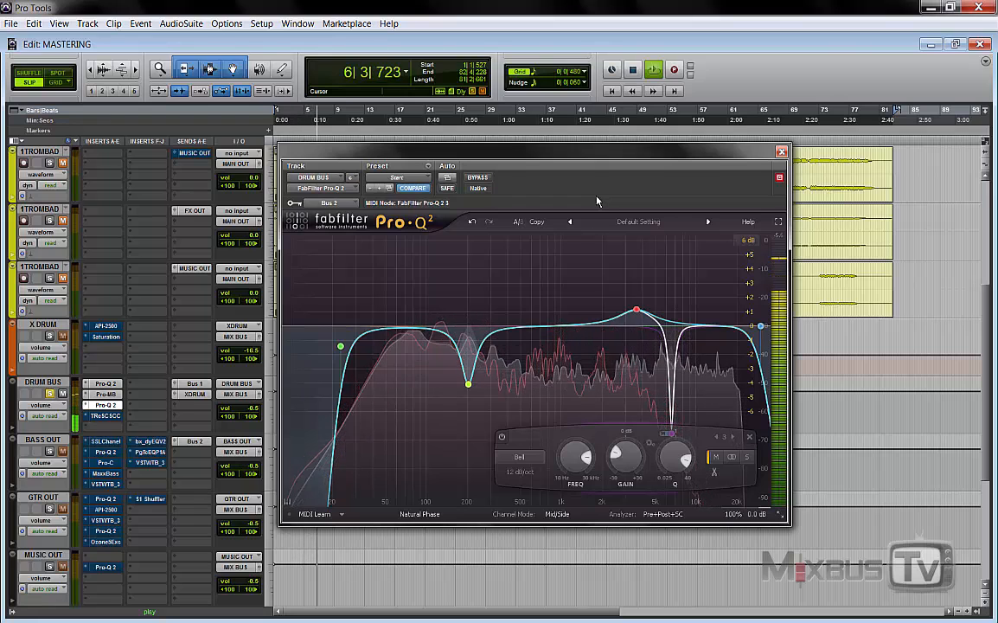
click(476, 179)
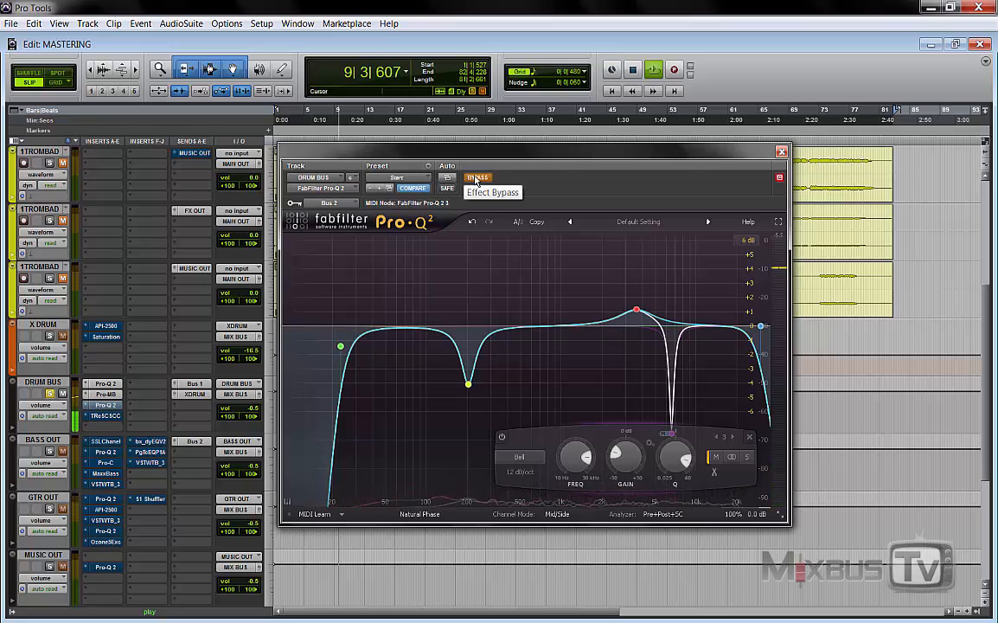
click(476, 180)
key(space)
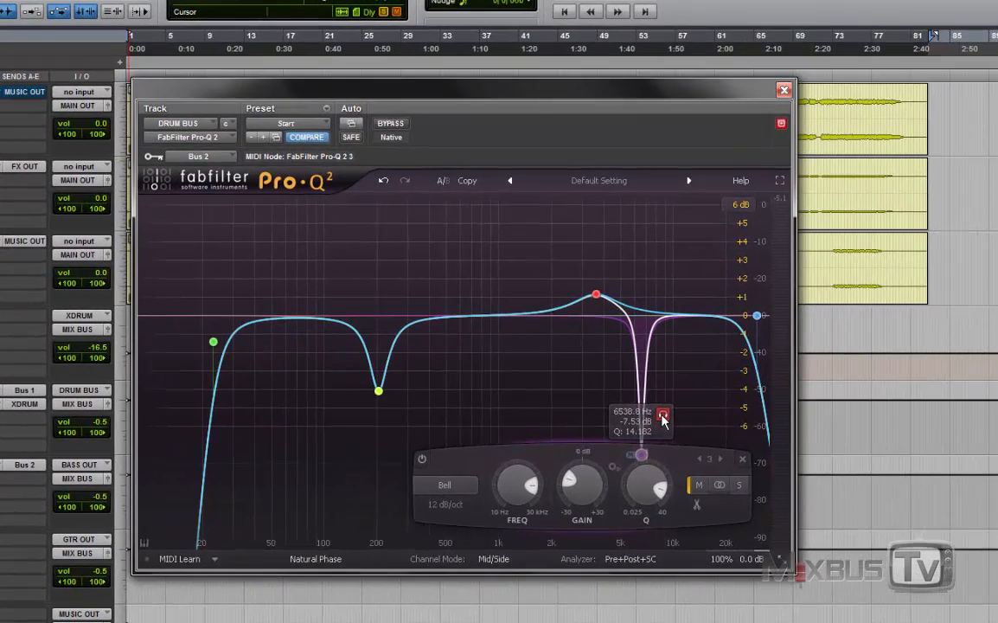
- Play the drums, listen to the narrow mid-channel cut near 6.5 kHz in isolation, and compare that band enabled and disabled
key(space)
click(664, 418)
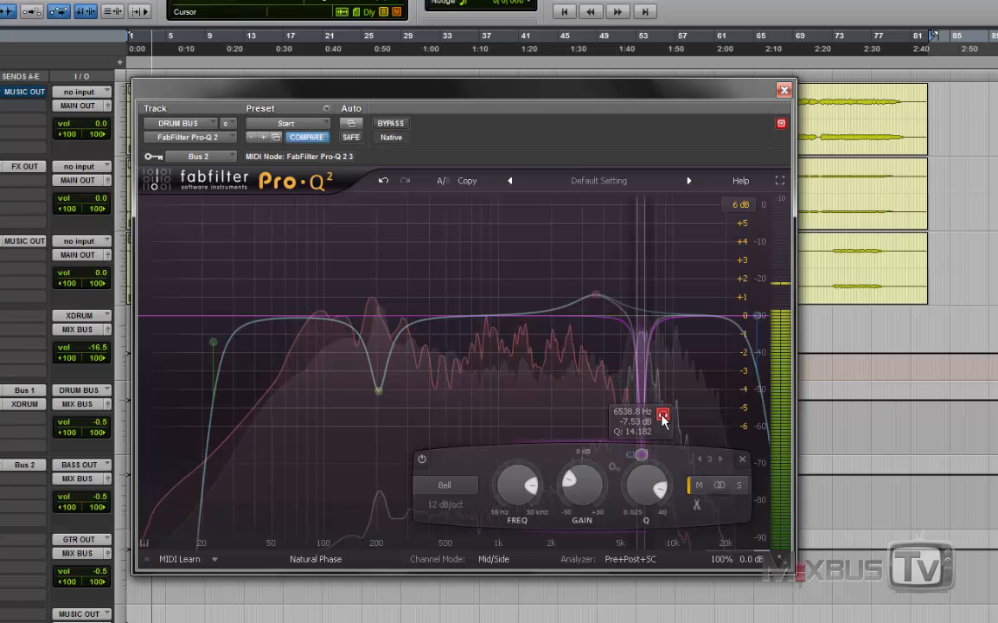
click(663, 416)
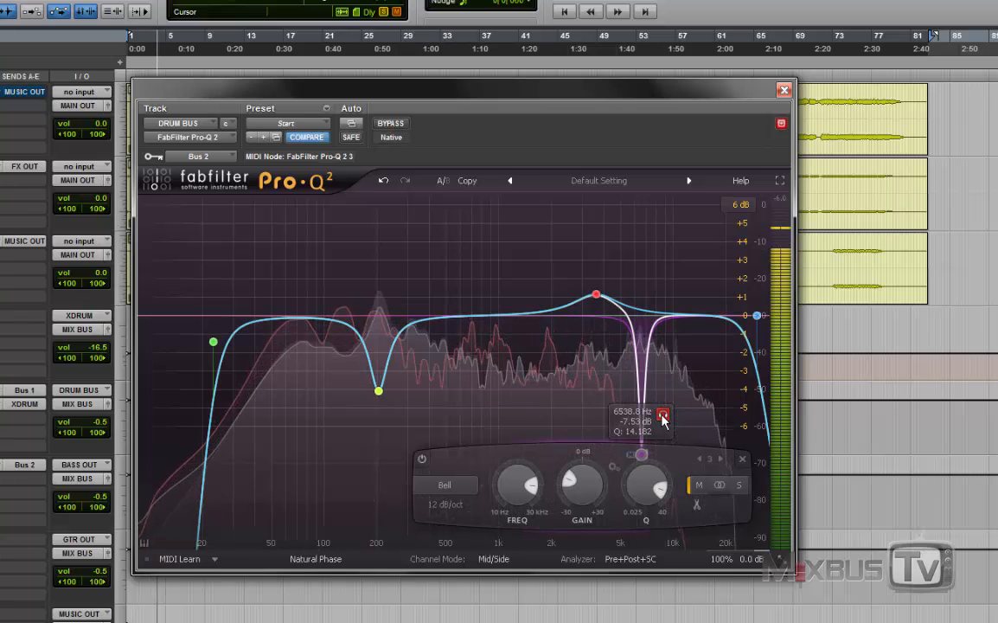
click(423, 460)
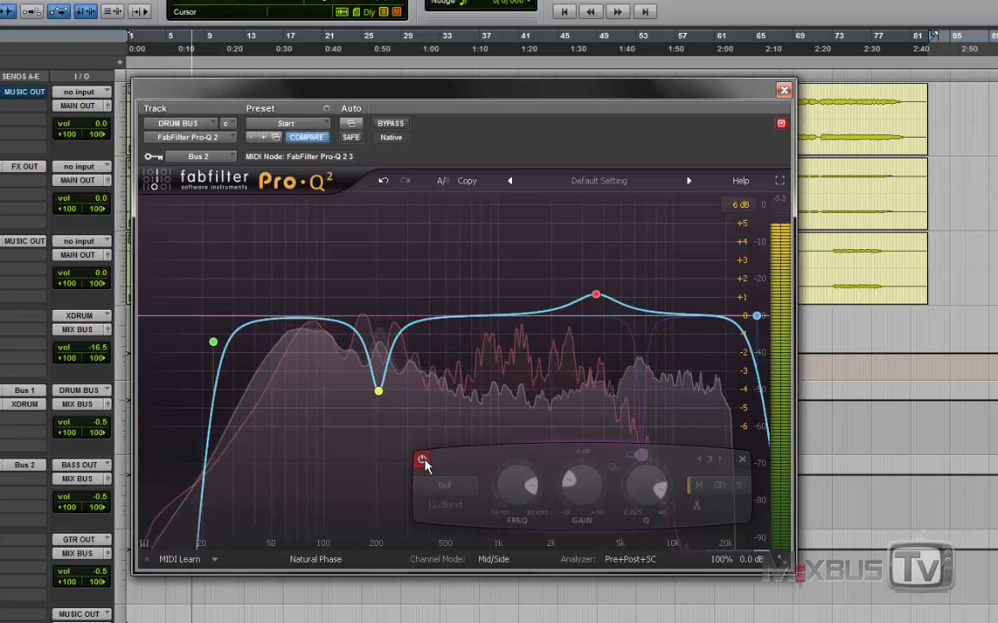
click(423, 460)
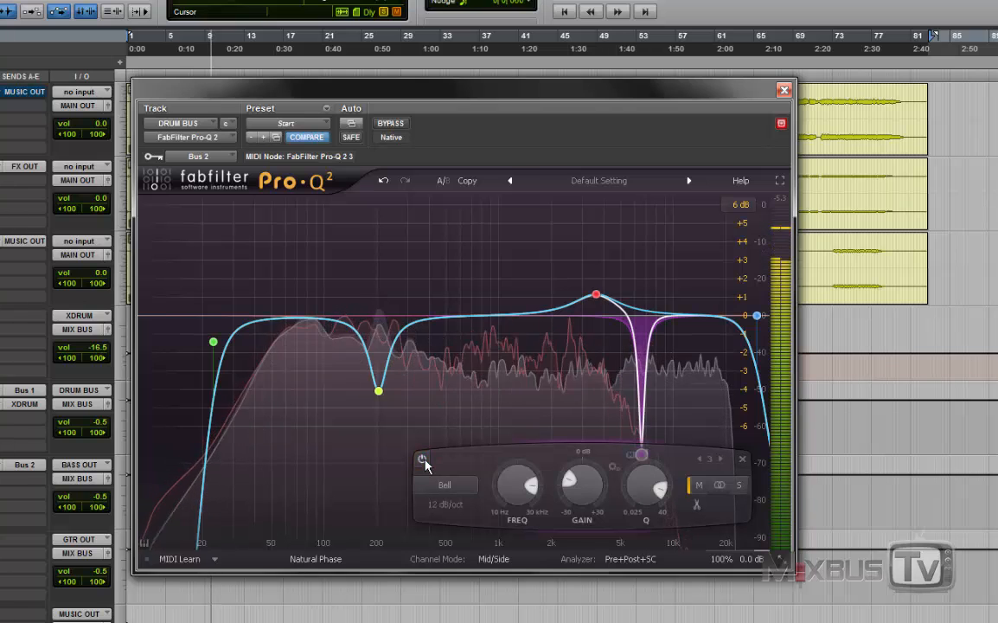
click(424, 461)
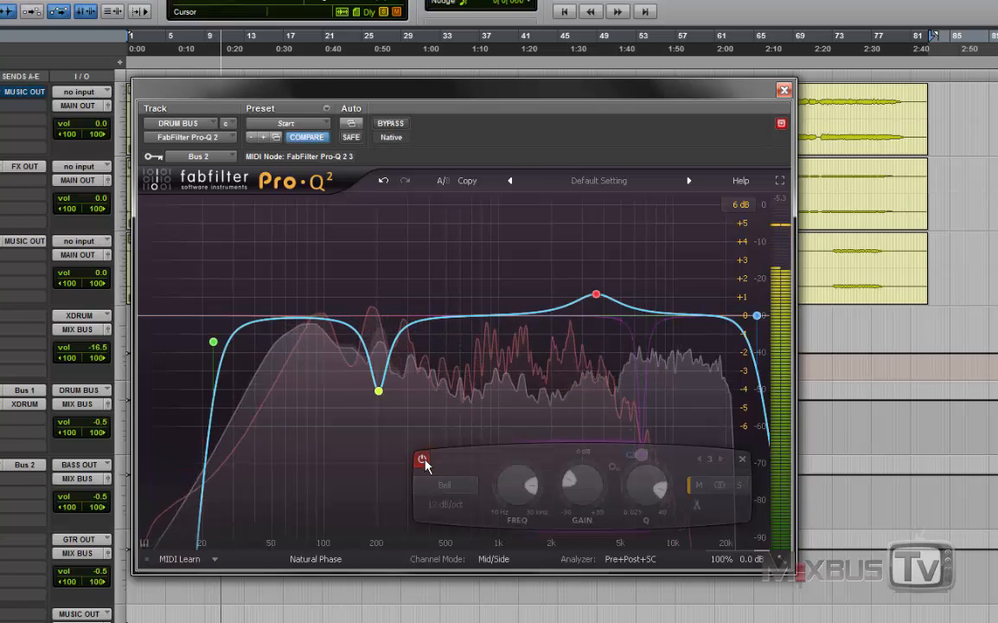
click(423, 460)
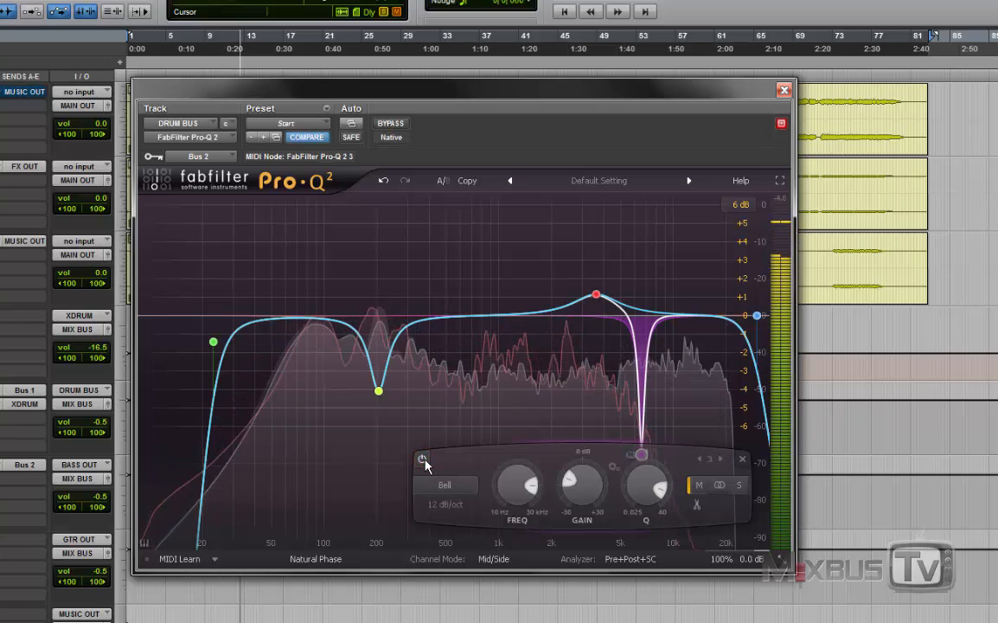
key(space)
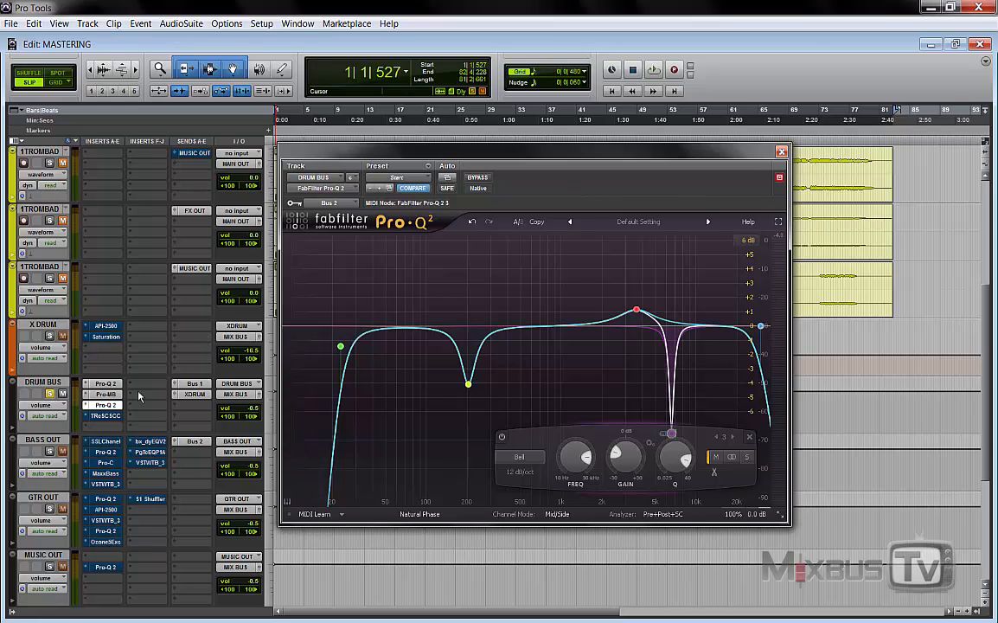
- Close the second Pro-Q 2, then take the T-RackS soft clipper on DRUM BUS out of bypass and open it
click(104, 406)
right_click(110, 417)
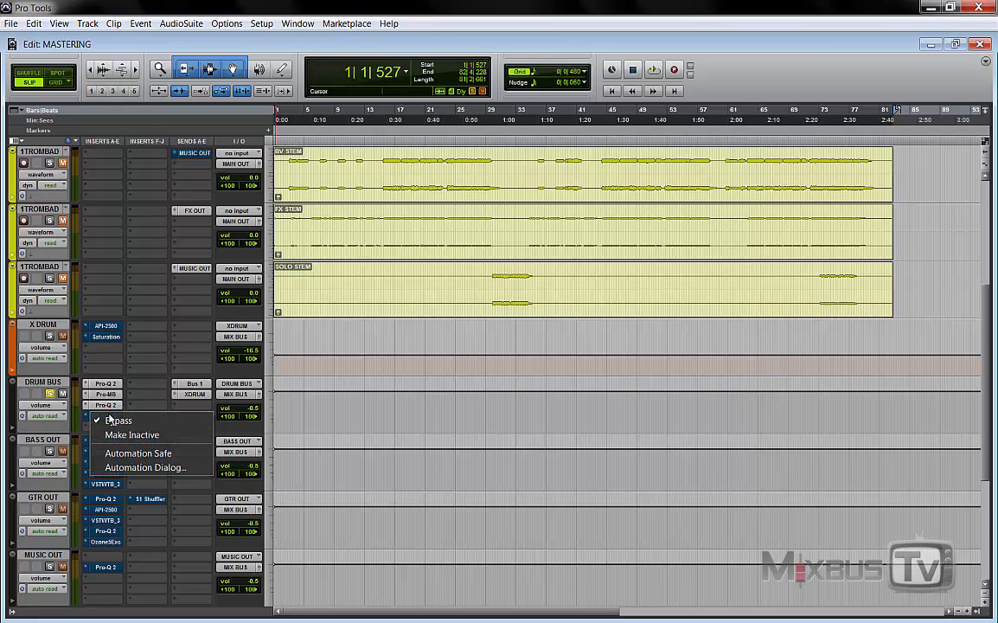
click(113, 420)
click(99, 417)
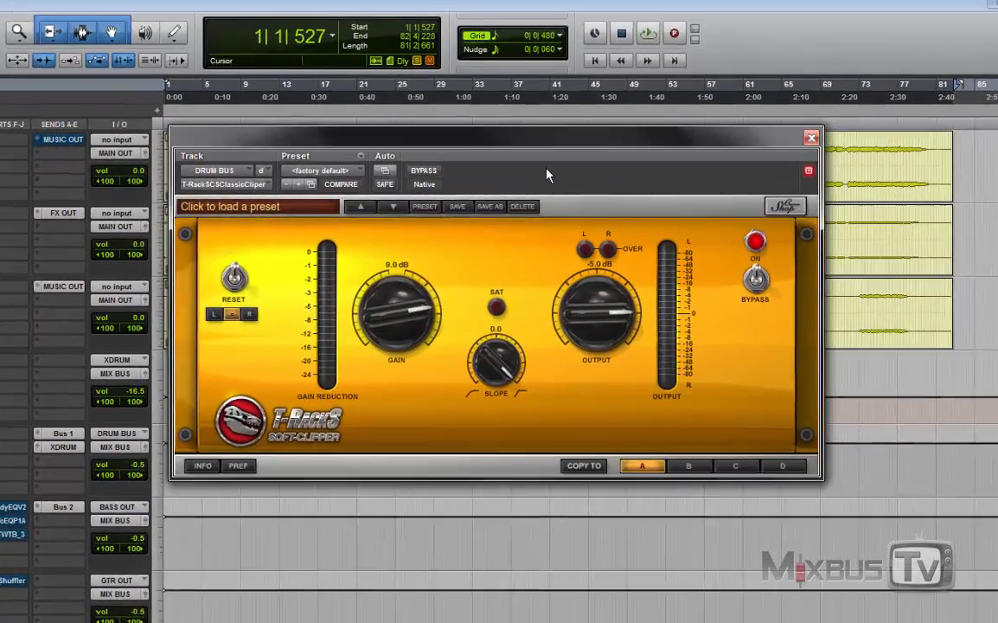
- Play the drums and compare the T-RackS soft clipper active and bypassed, leaving it active
key(space)
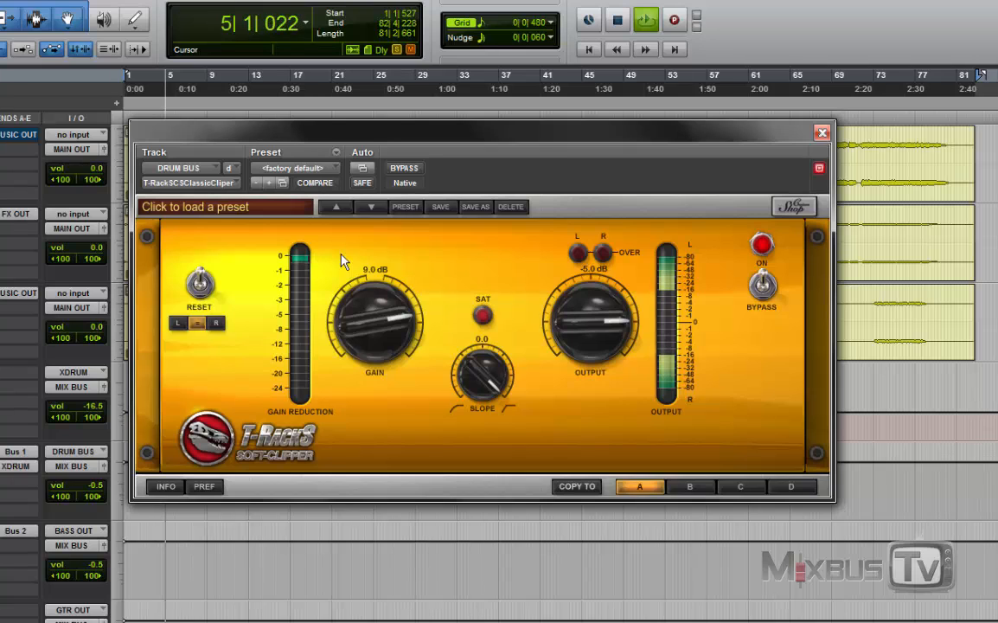
click(411, 170)
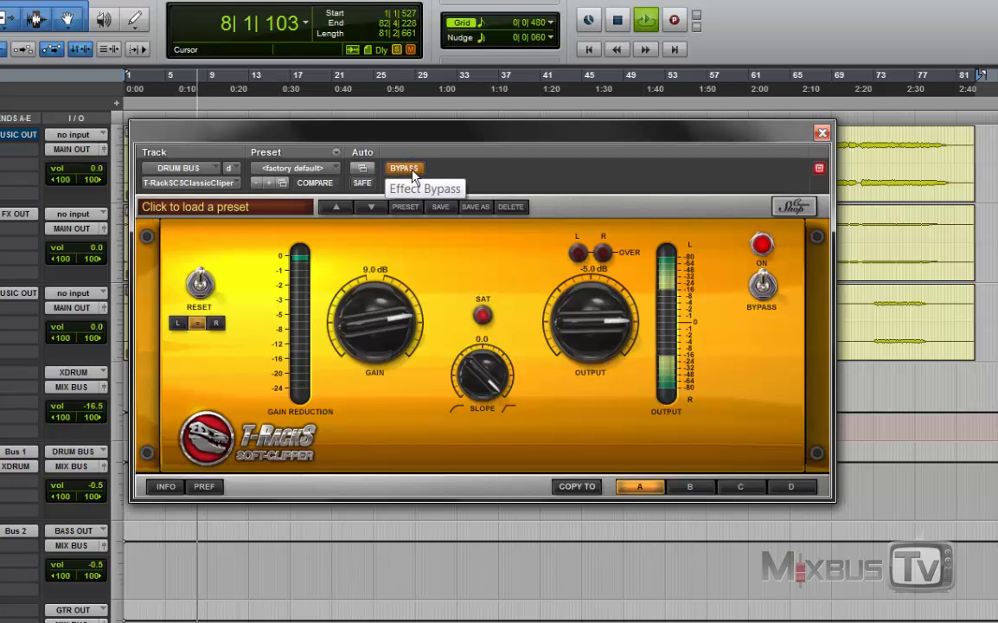
click(411, 171)
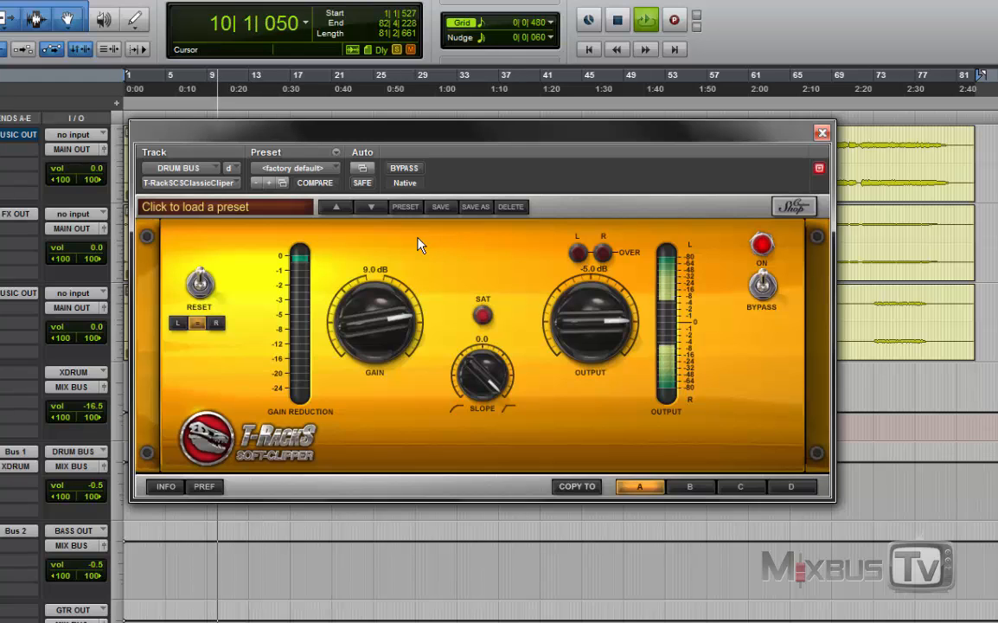
- Stop playback, close the T-RackS soft clipper, and examine the XDRUM send on DRUM BUS
key(space)
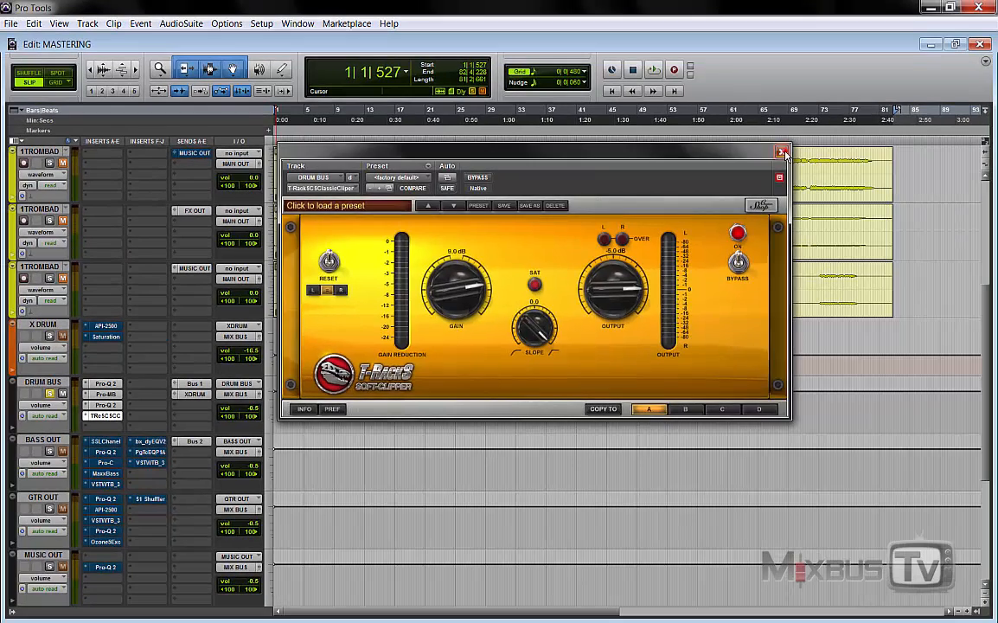
click(782, 152)
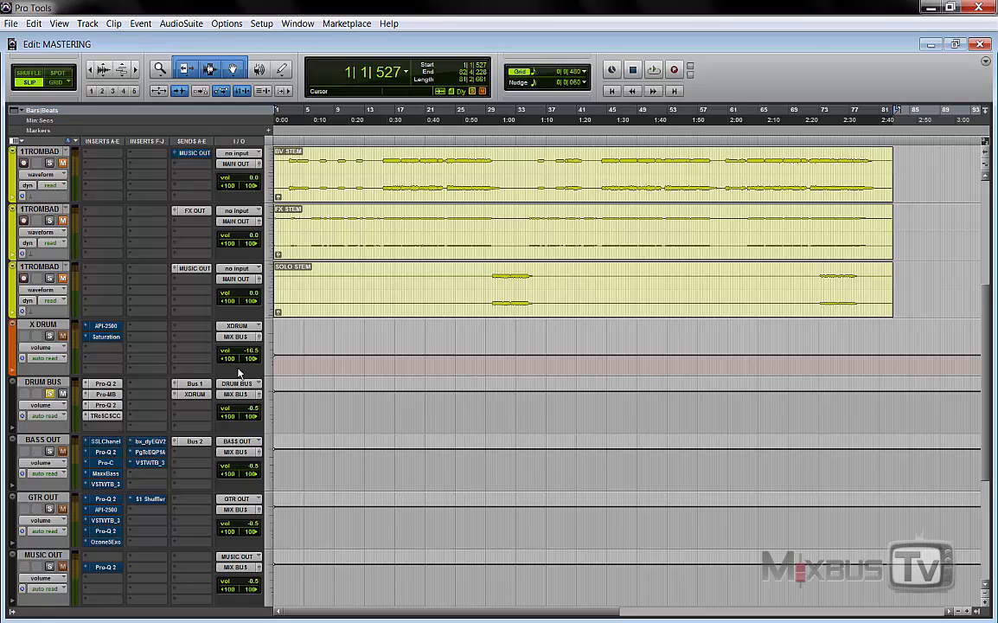
click(198, 396)
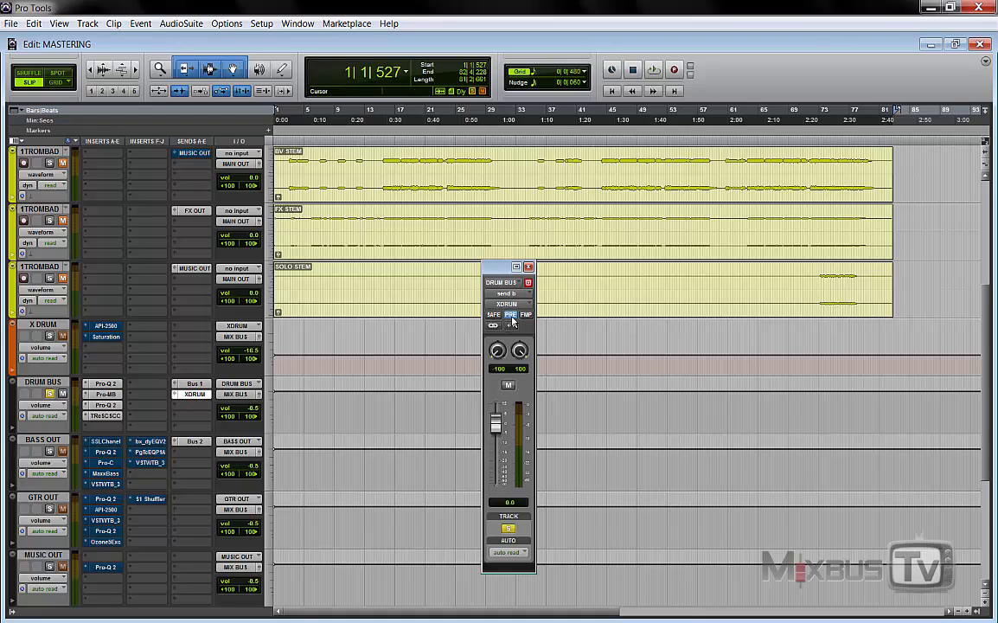
click(528, 266)
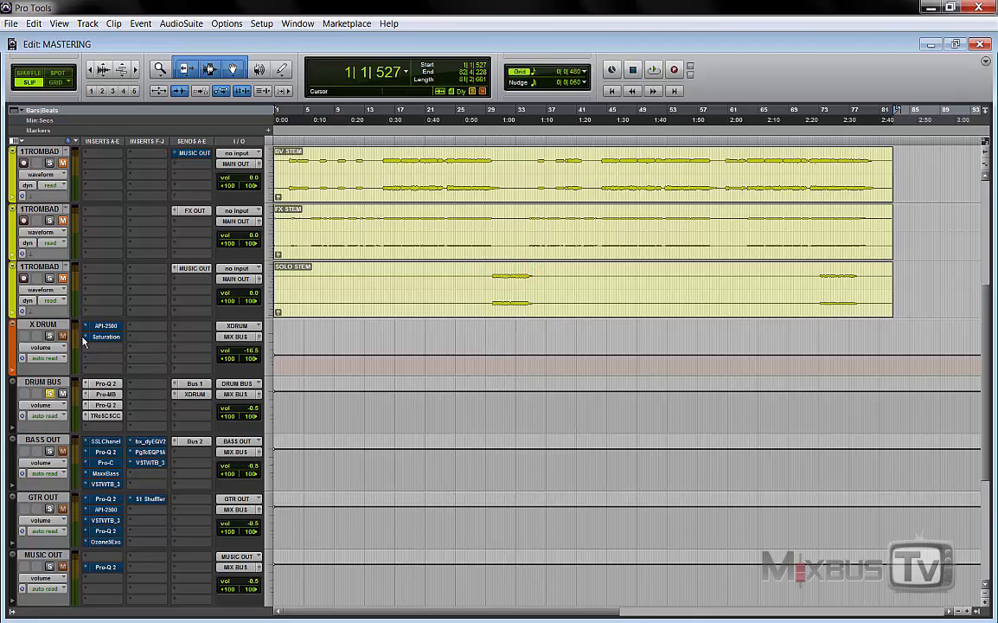
- Solo the X DRUM track on its own and open its API-2500 compressor
click(55, 325)
click(50, 336)
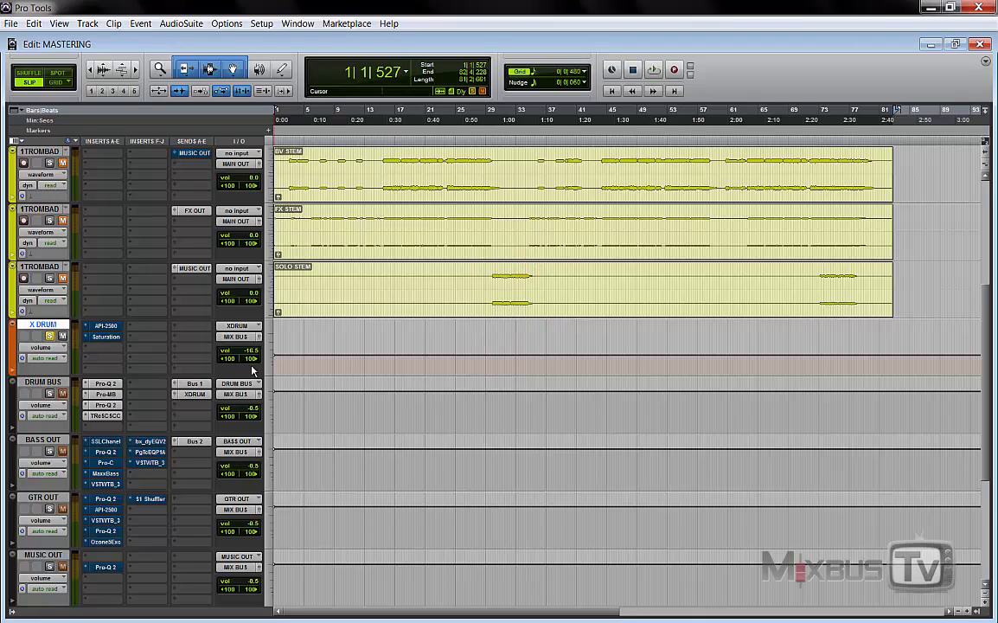
click(108, 327)
click(523, 190)
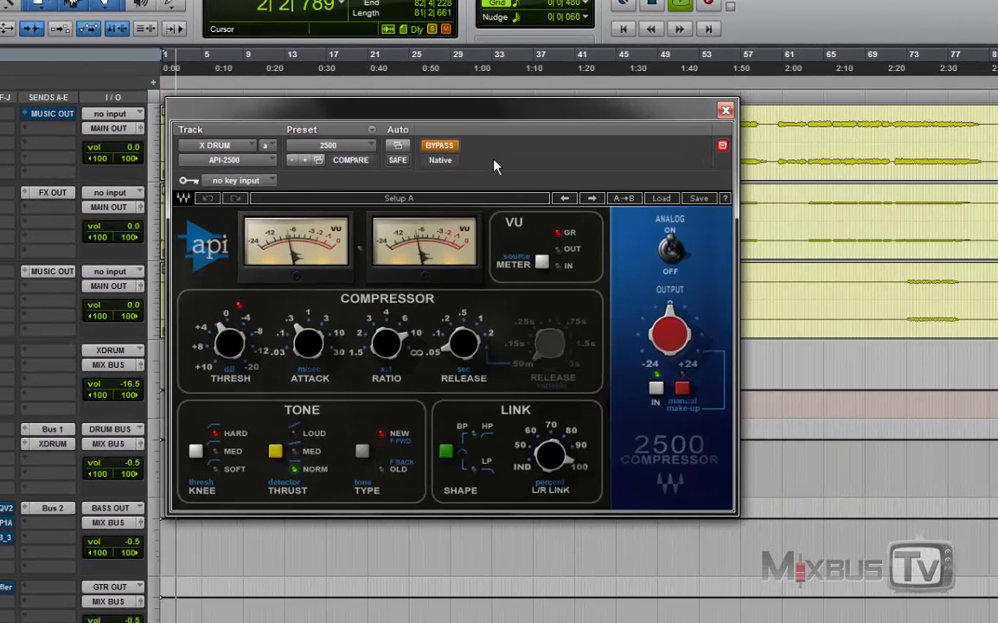
- Compare the API-2500 on X DRUM active and bypassed during playback, and leave the compressor active
click(445, 151)
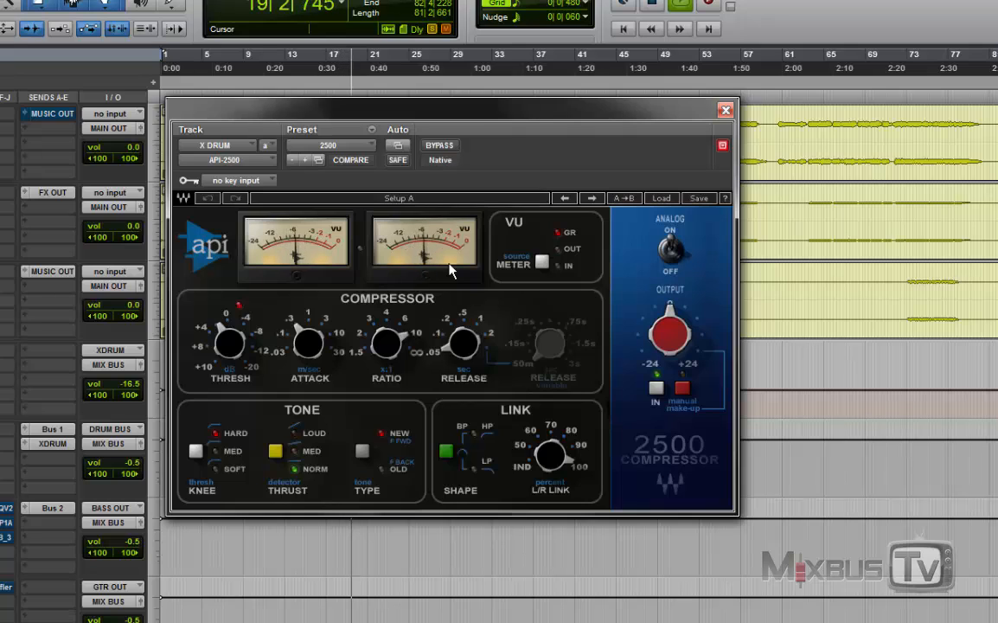
click(440, 146)
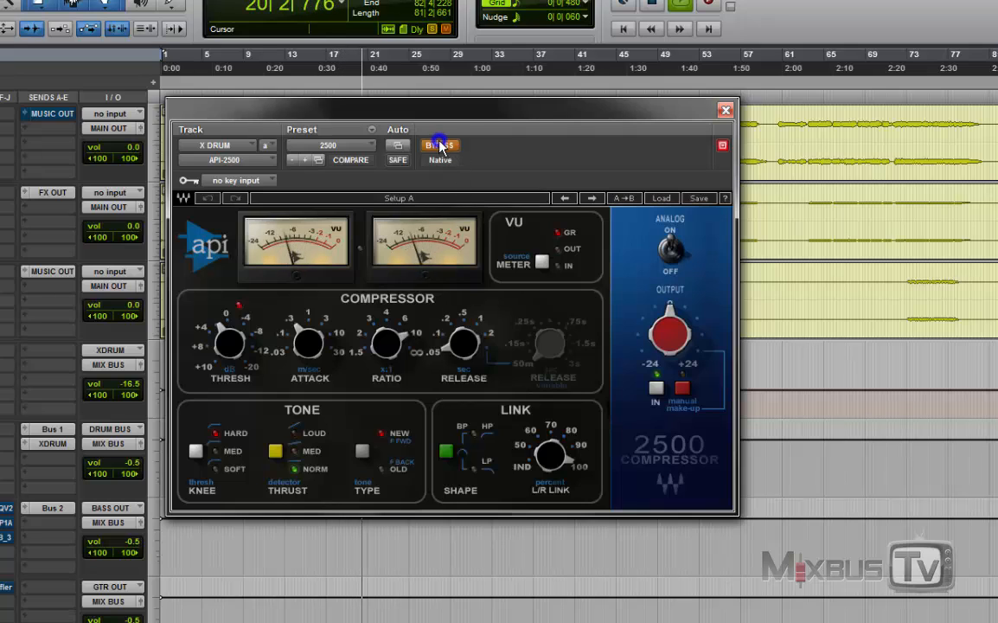
click(439, 145)
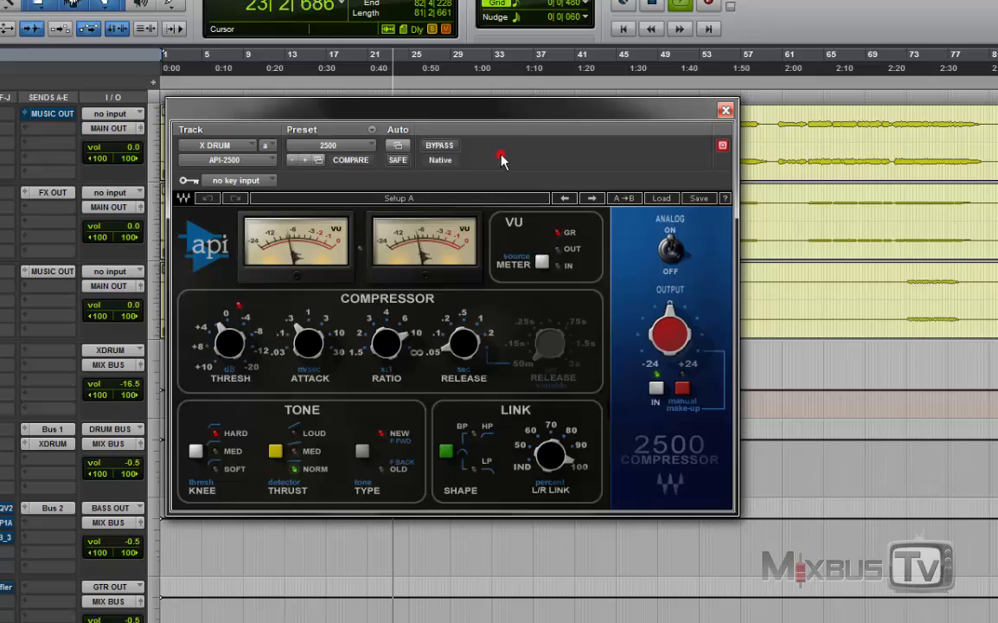
key(space)
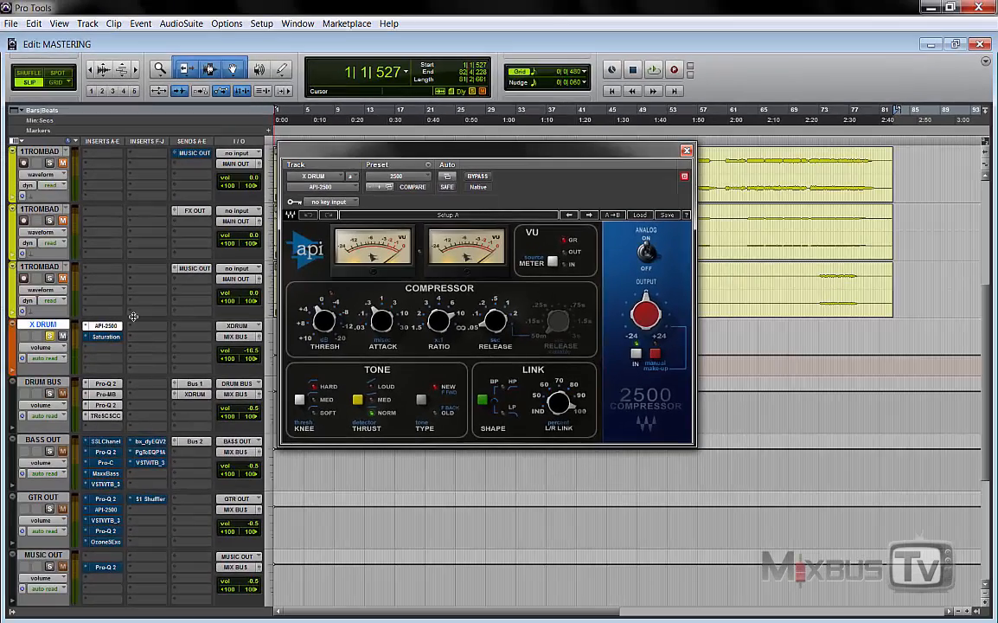
- Open URS Saturation on X DRUM and take it out of bypass
click(102, 326)
click(108, 339)
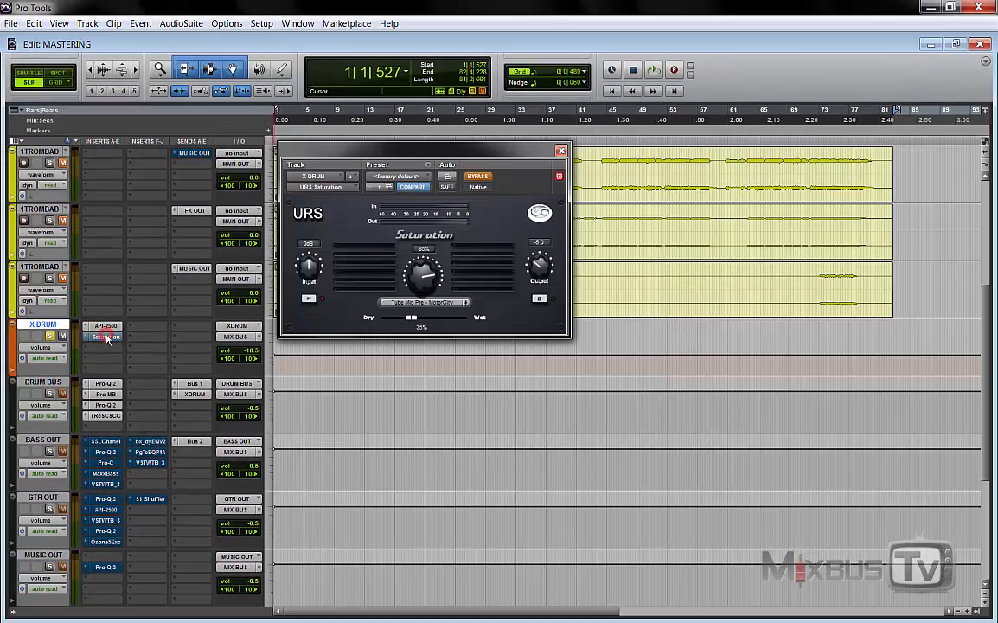
right_click(109, 338)
click(116, 340)
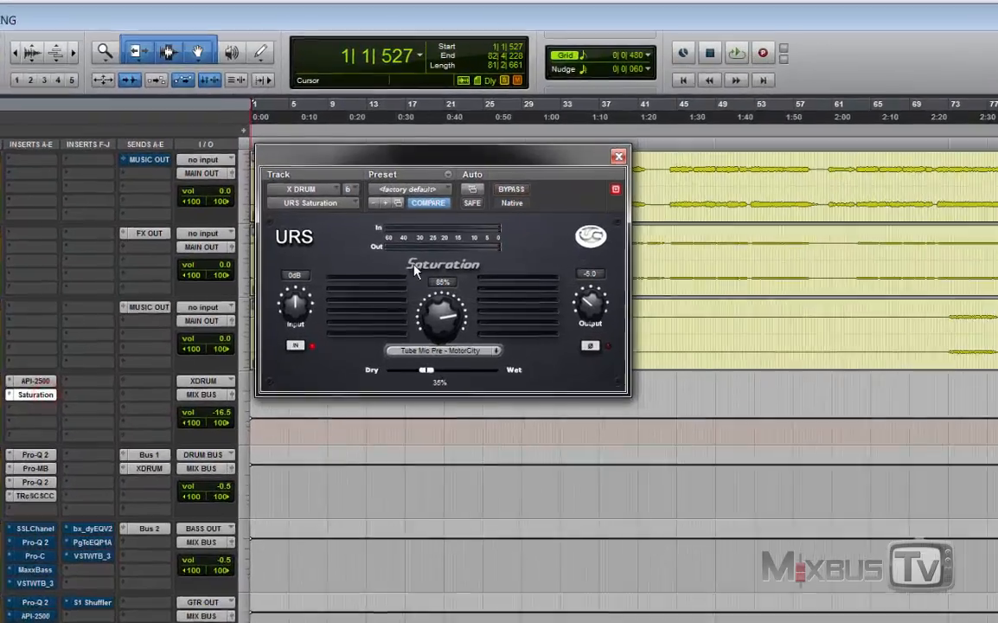
- Play X DRUM and compare URS Saturation bypassed and active, leaving it active
key(space)
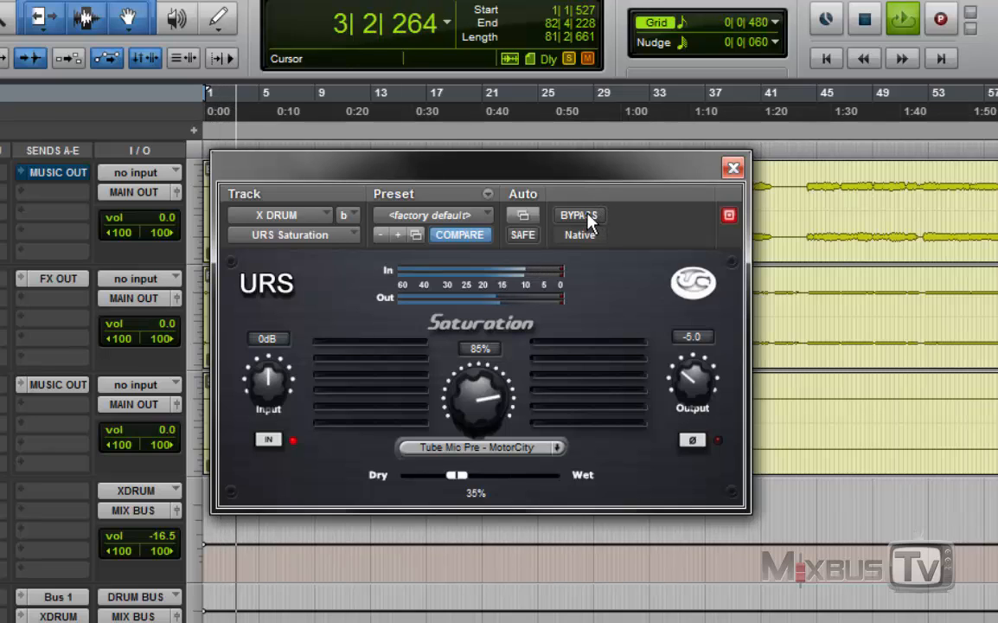
click(589, 220)
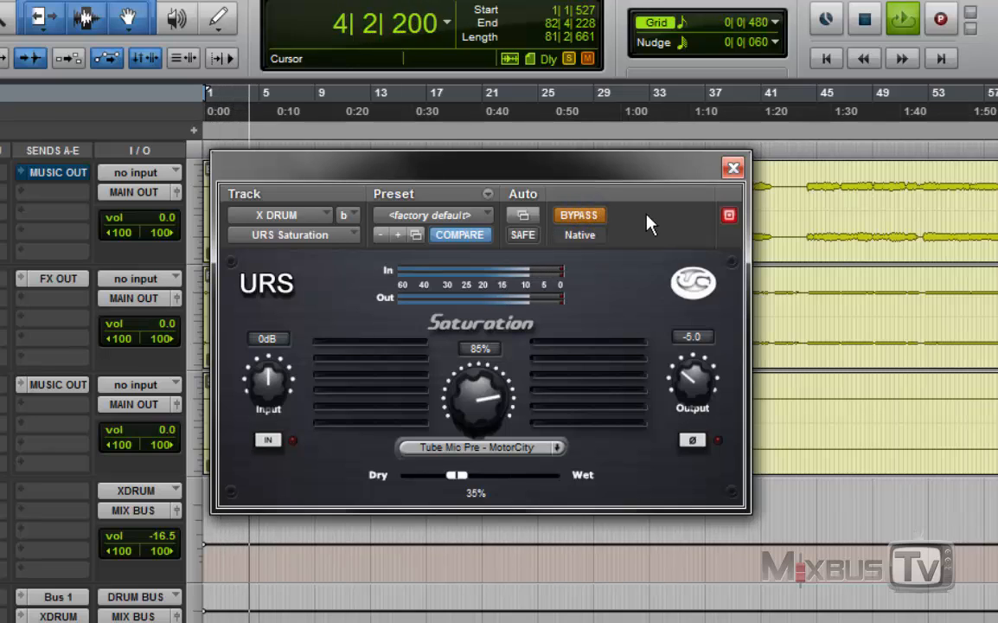
click(595, 219)
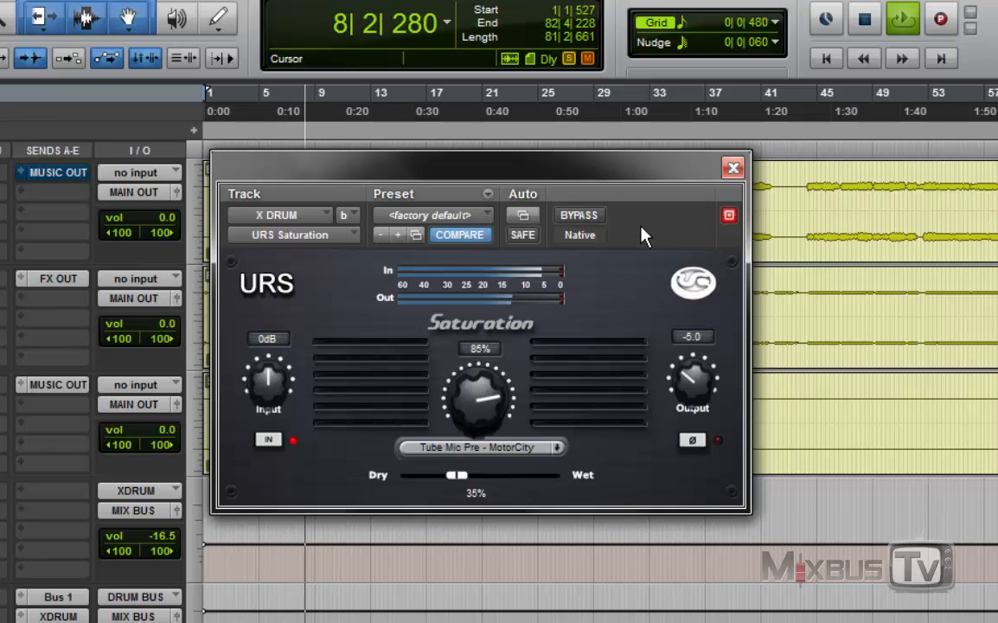
key(space)
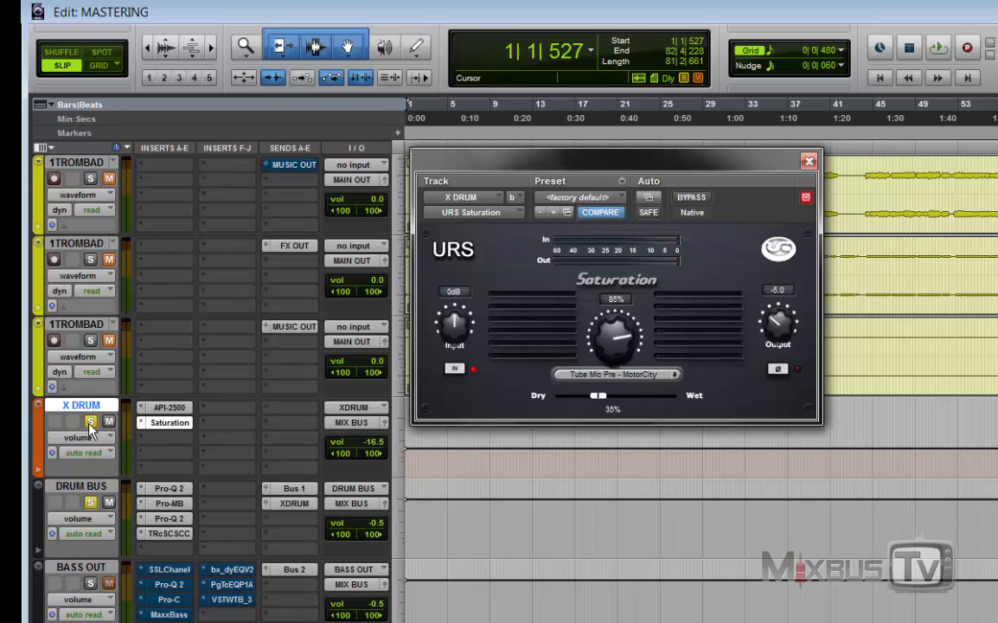
- Play the soloed DRUM BUS and compare it with and without X DRUM, leaving X DRUM soloed and unmuted
key(space)
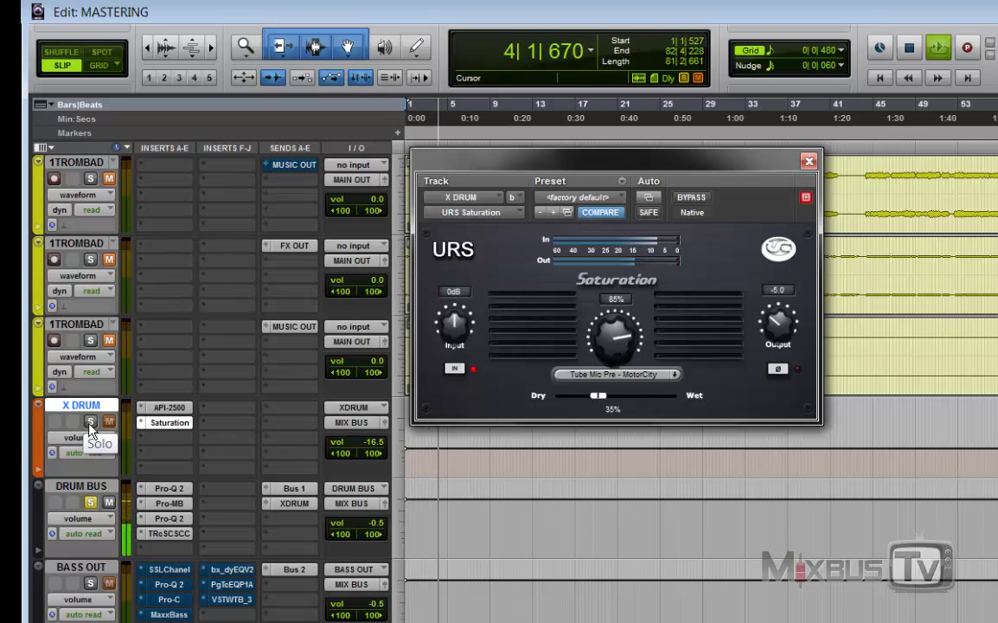
click(91, 421)
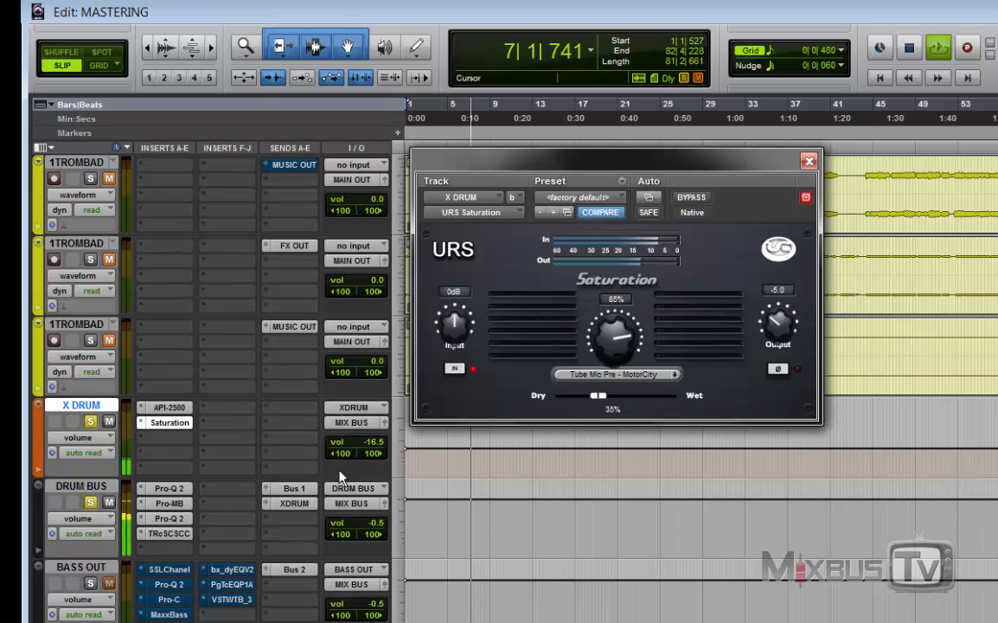
click(108, 422)
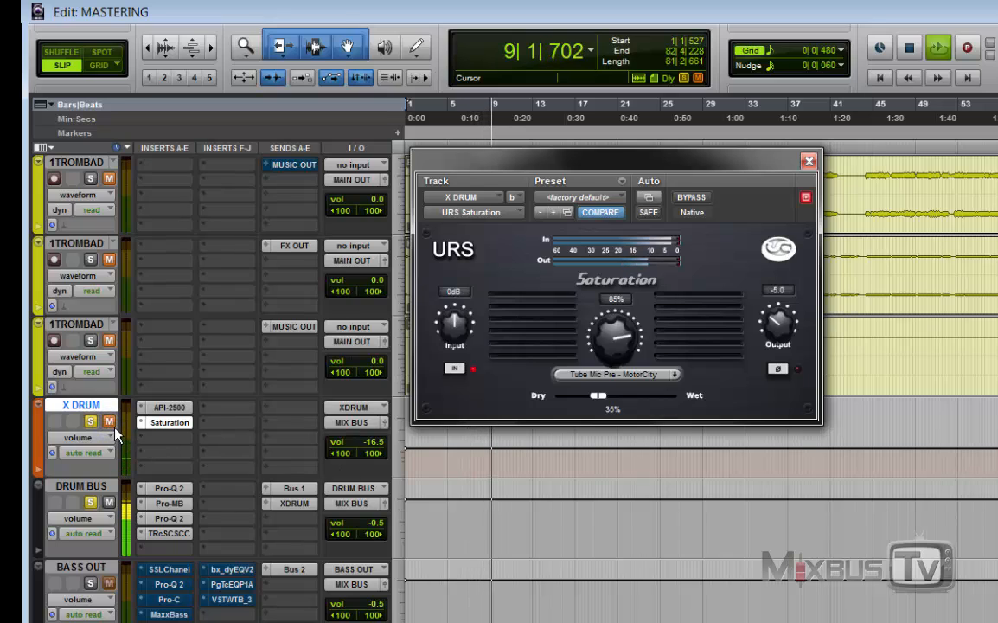
click(109, 422)
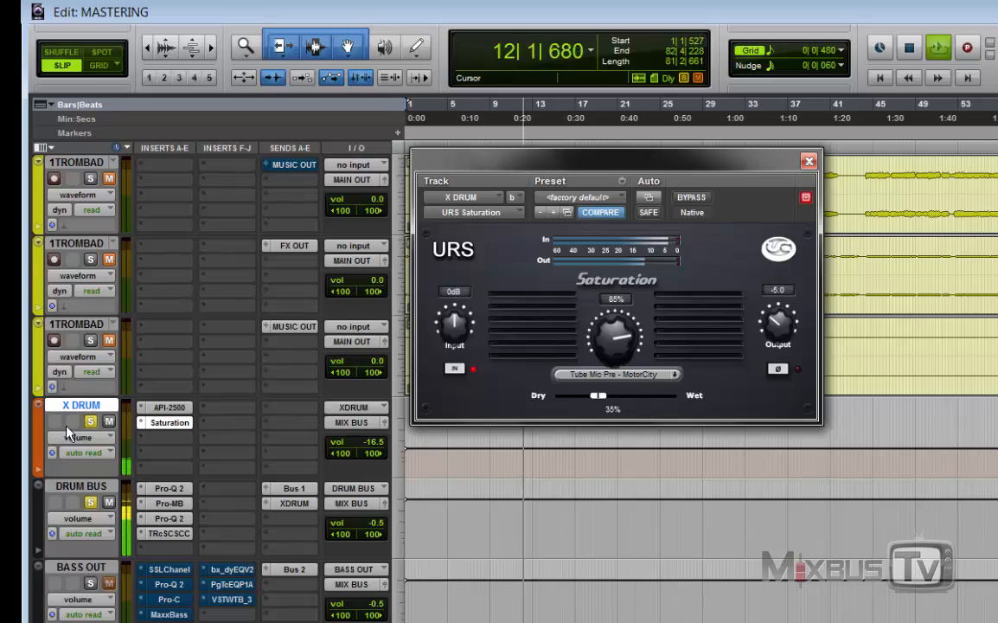
key(space)
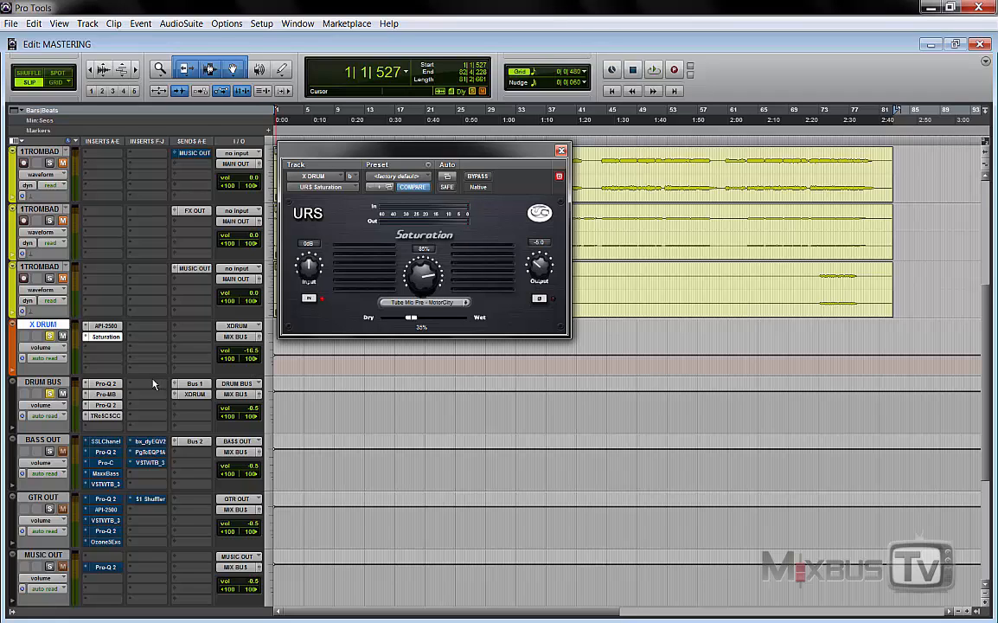
- Compare the drums with all DRUM BUS plug-ins bypassed and X DRUM muted against the full processing, re-enabling each plug-in and unmuting X DRUM during playback
ctrl+click(107, 417)
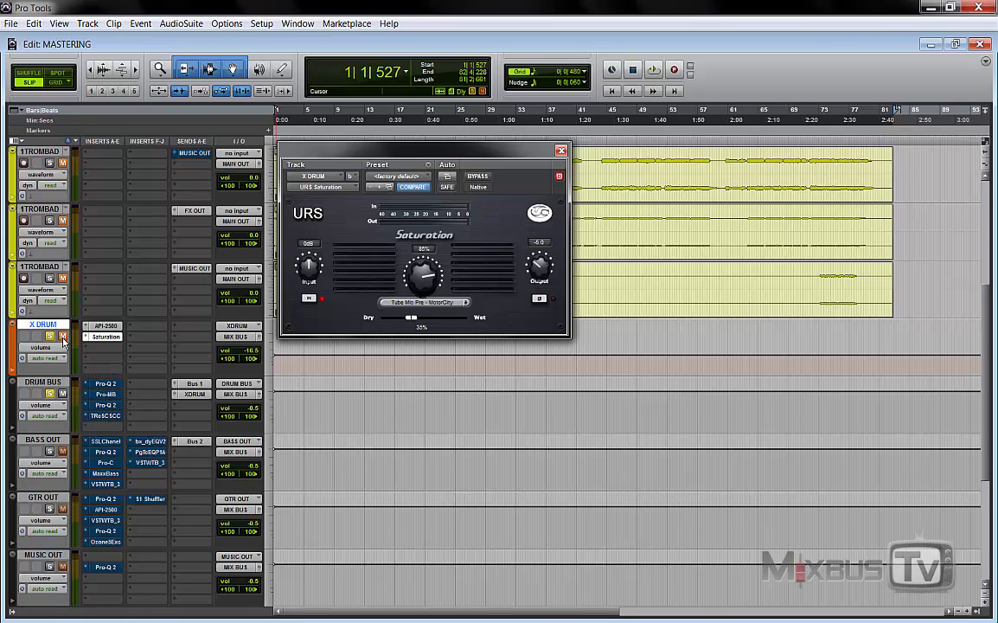
key(space)
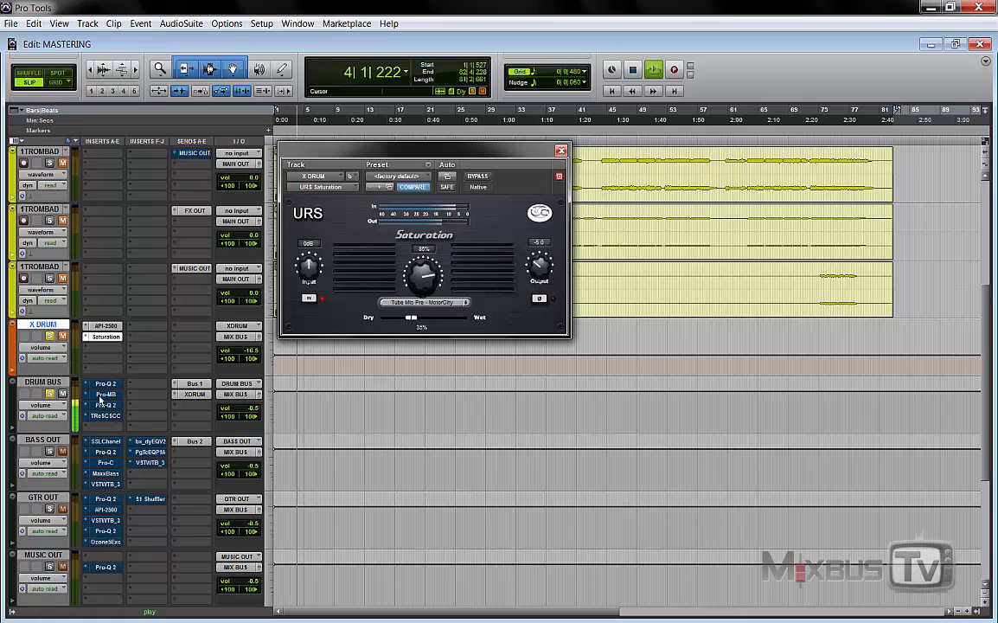
ctrl+click(100, 386)
ctrl+click(101, 396)
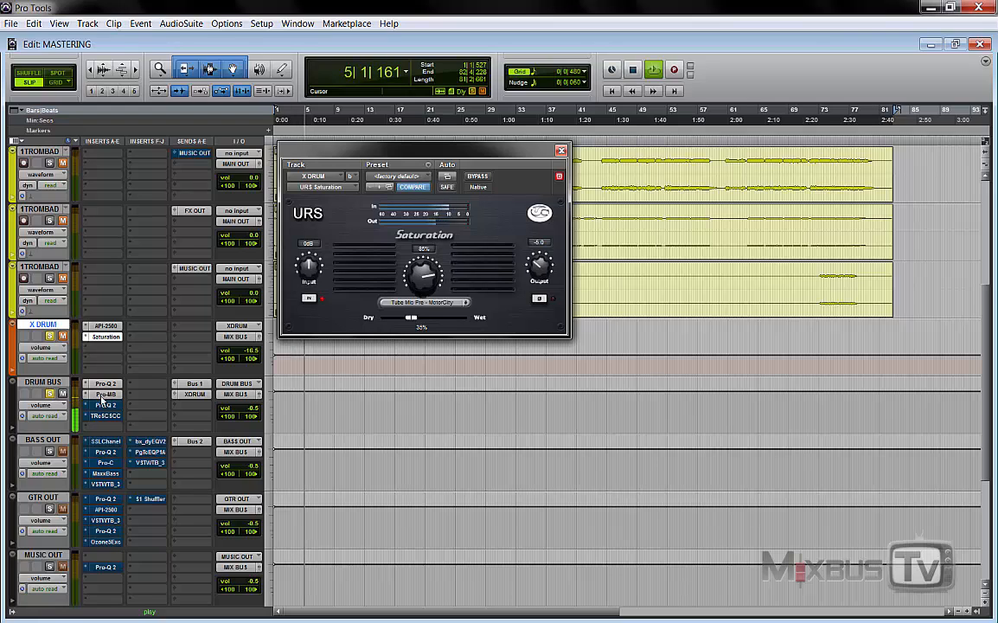
ctrl+click(101, 404)
ctrl+click(100, 416)
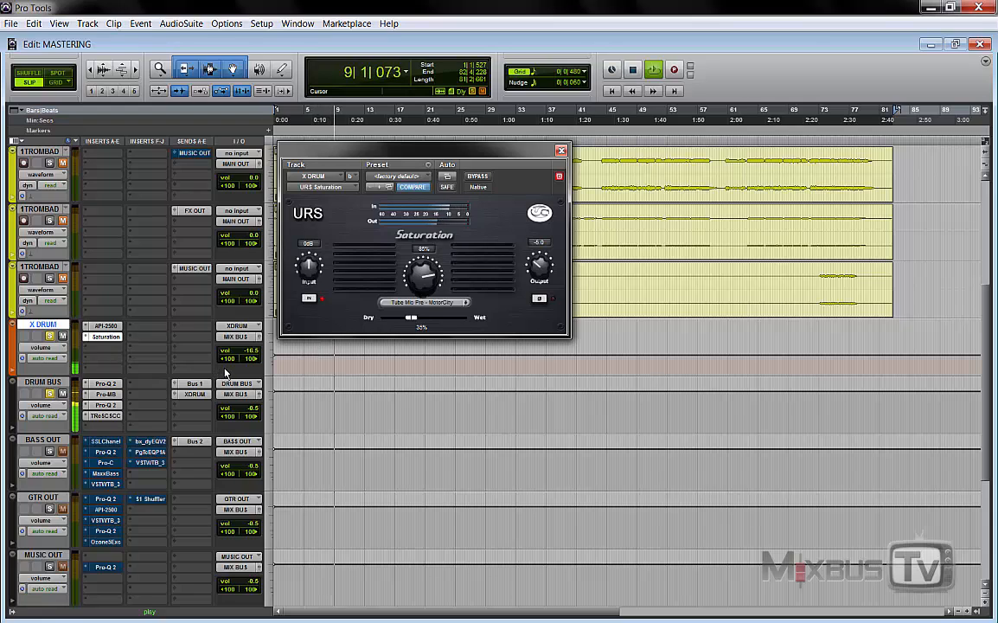
key(space)
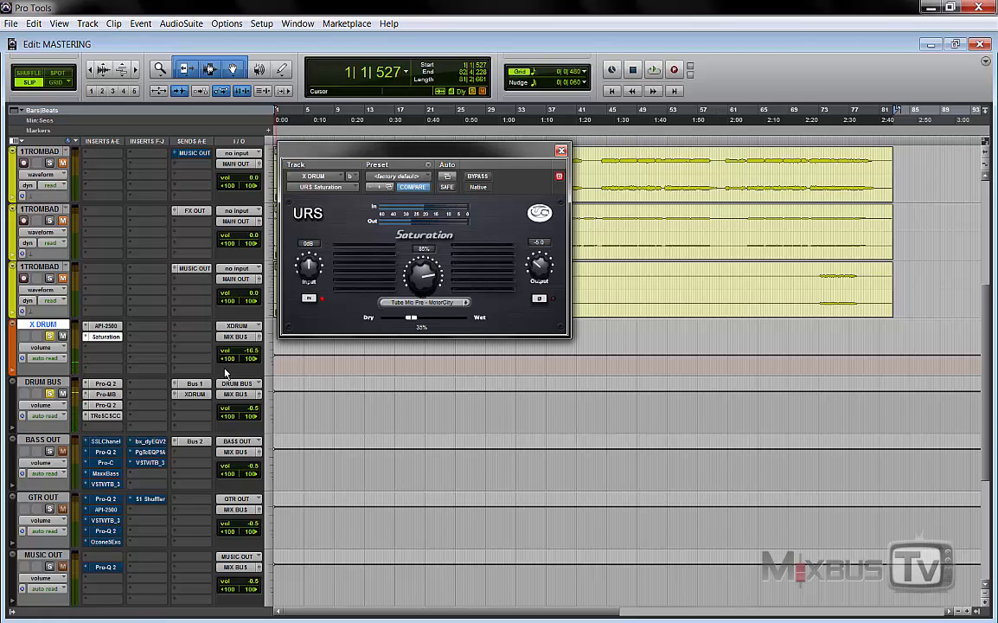